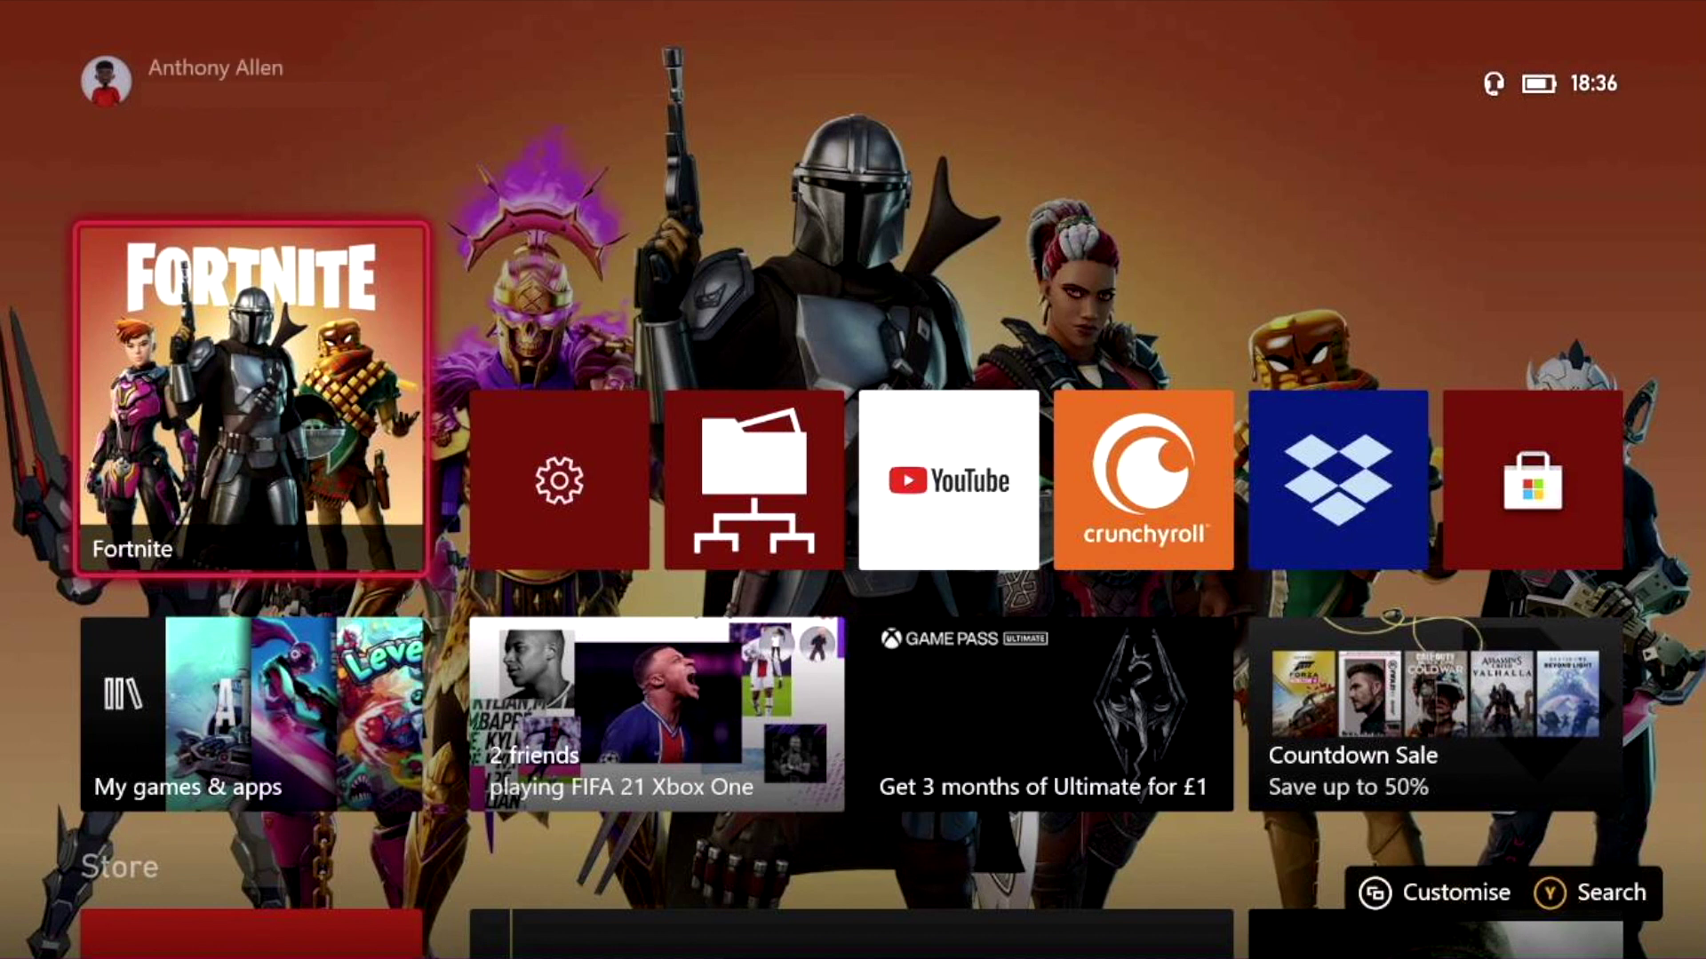
Step: Open the console's Settings from the guide's Profile & system section
key("super")
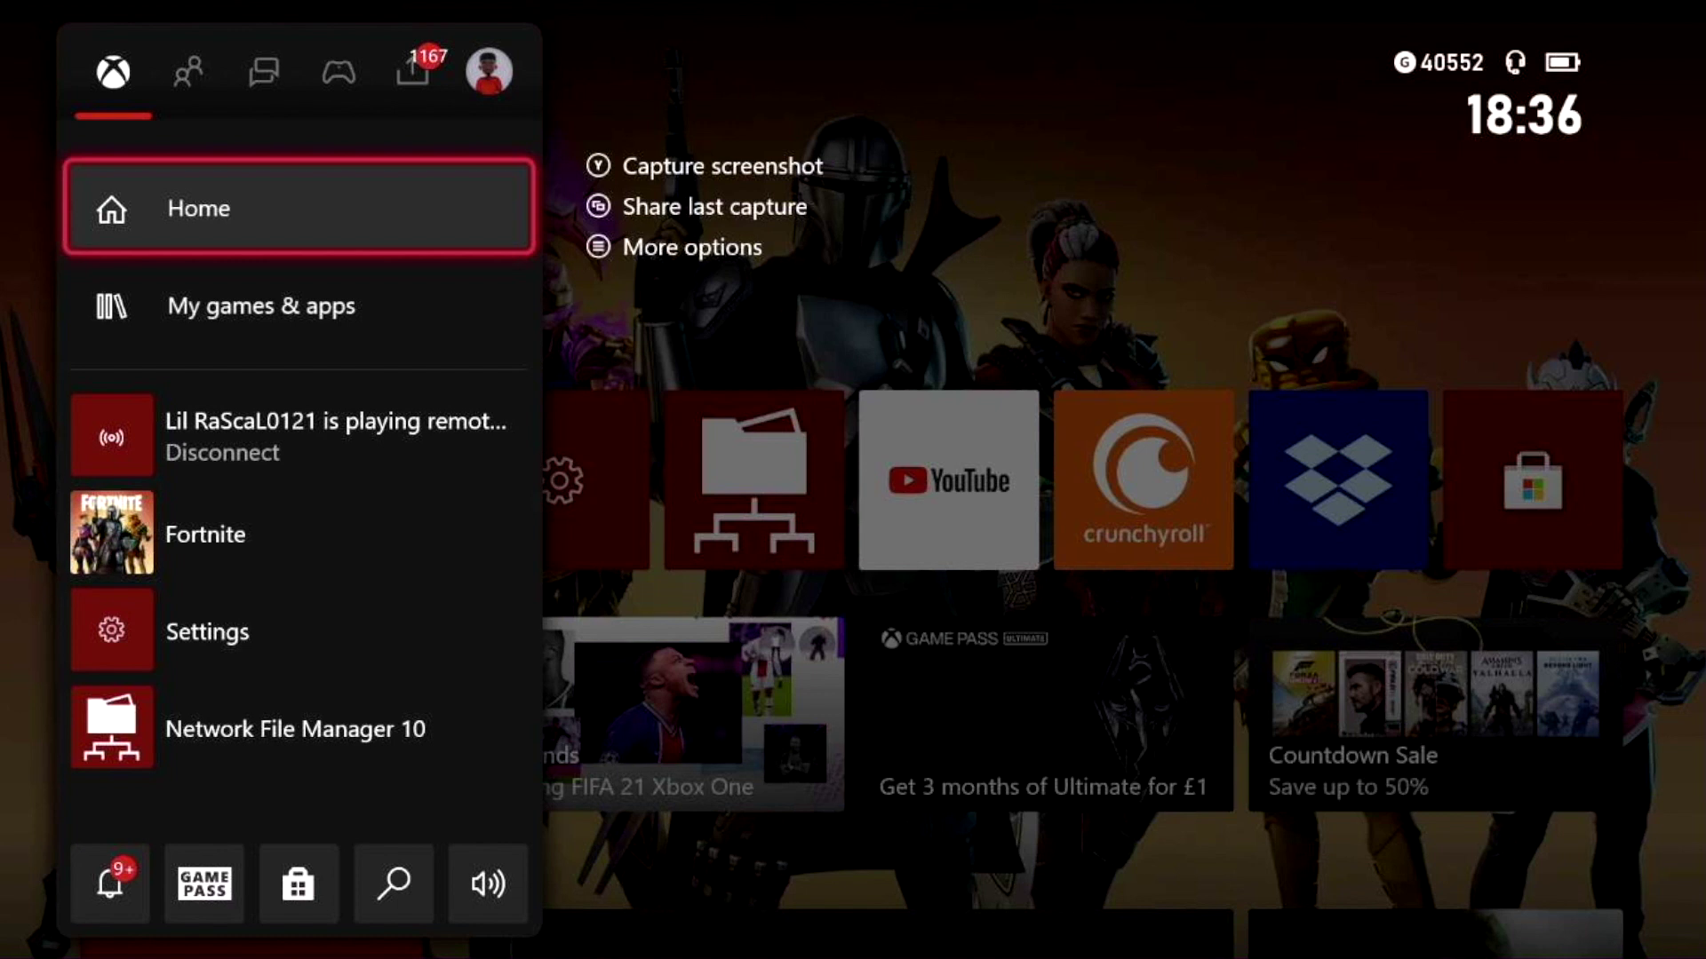
key("Right")
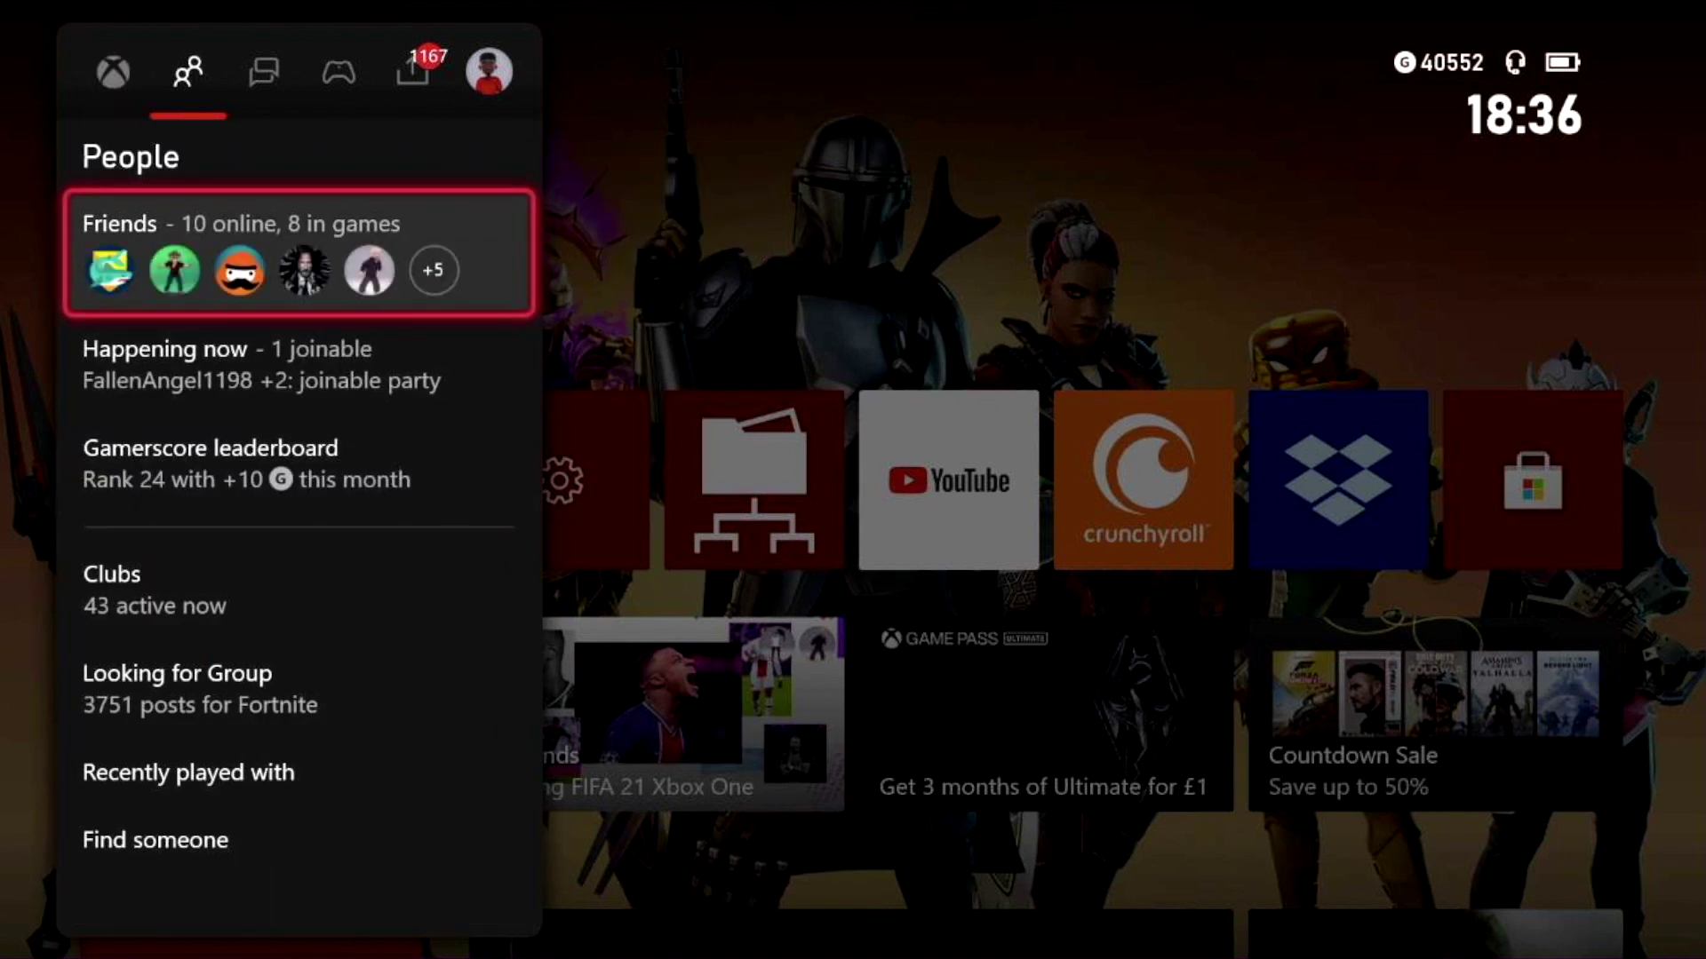
key("Right")
key("Right")
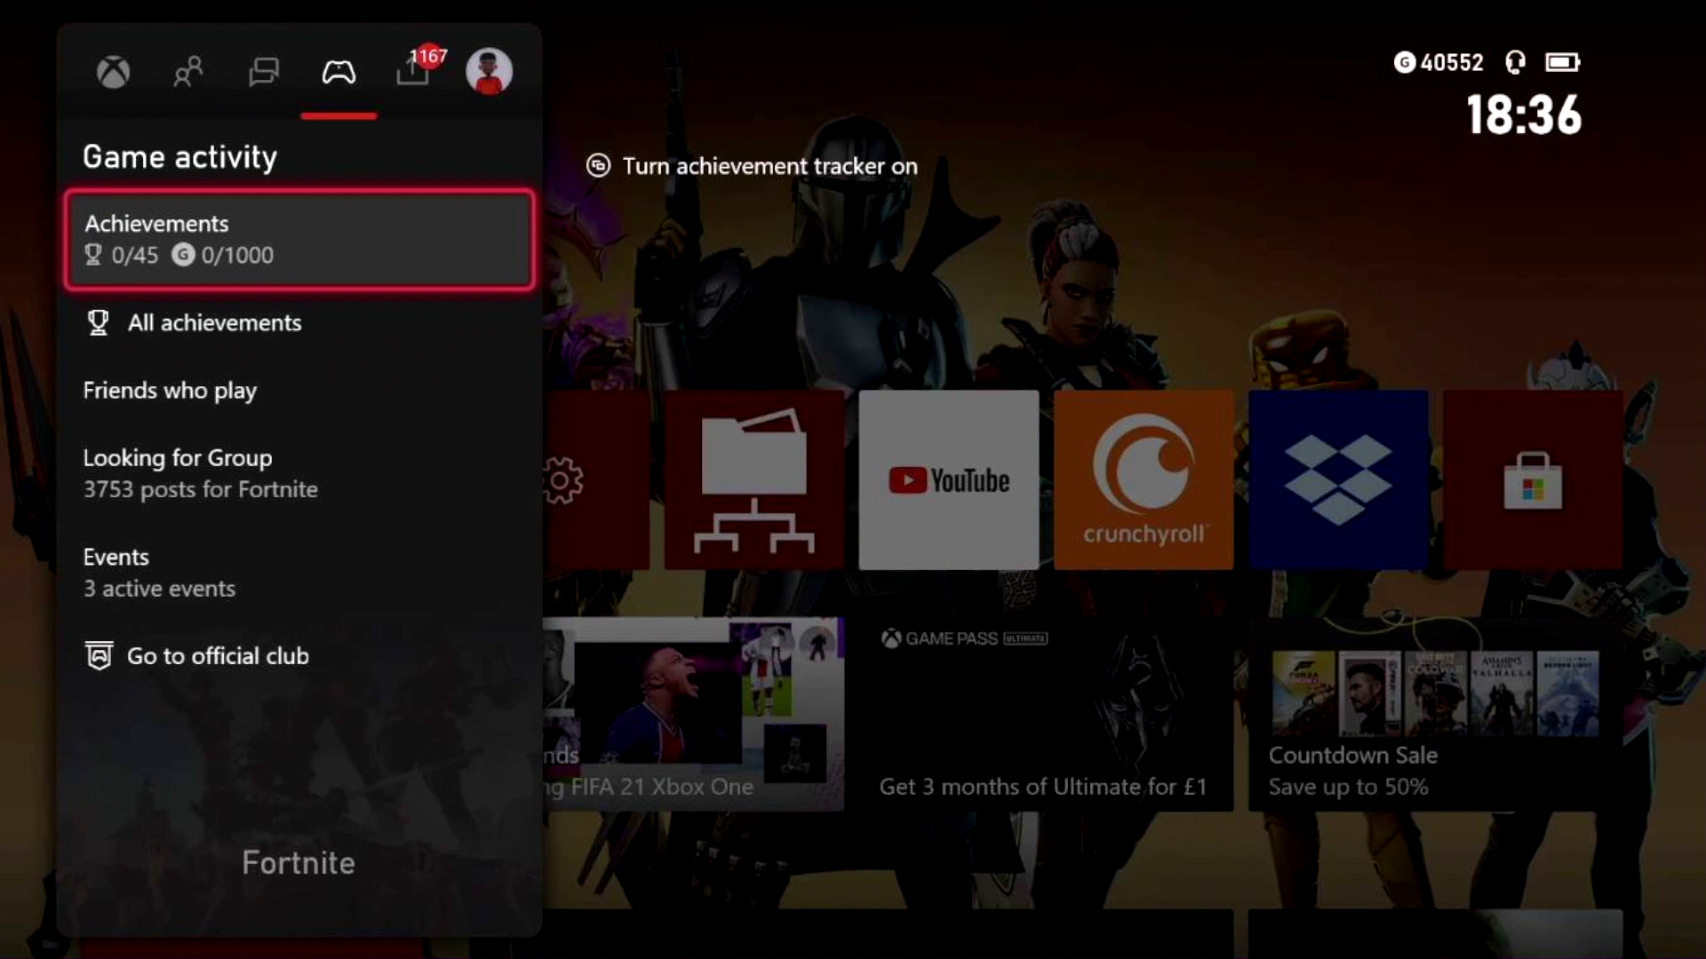
key("Right")
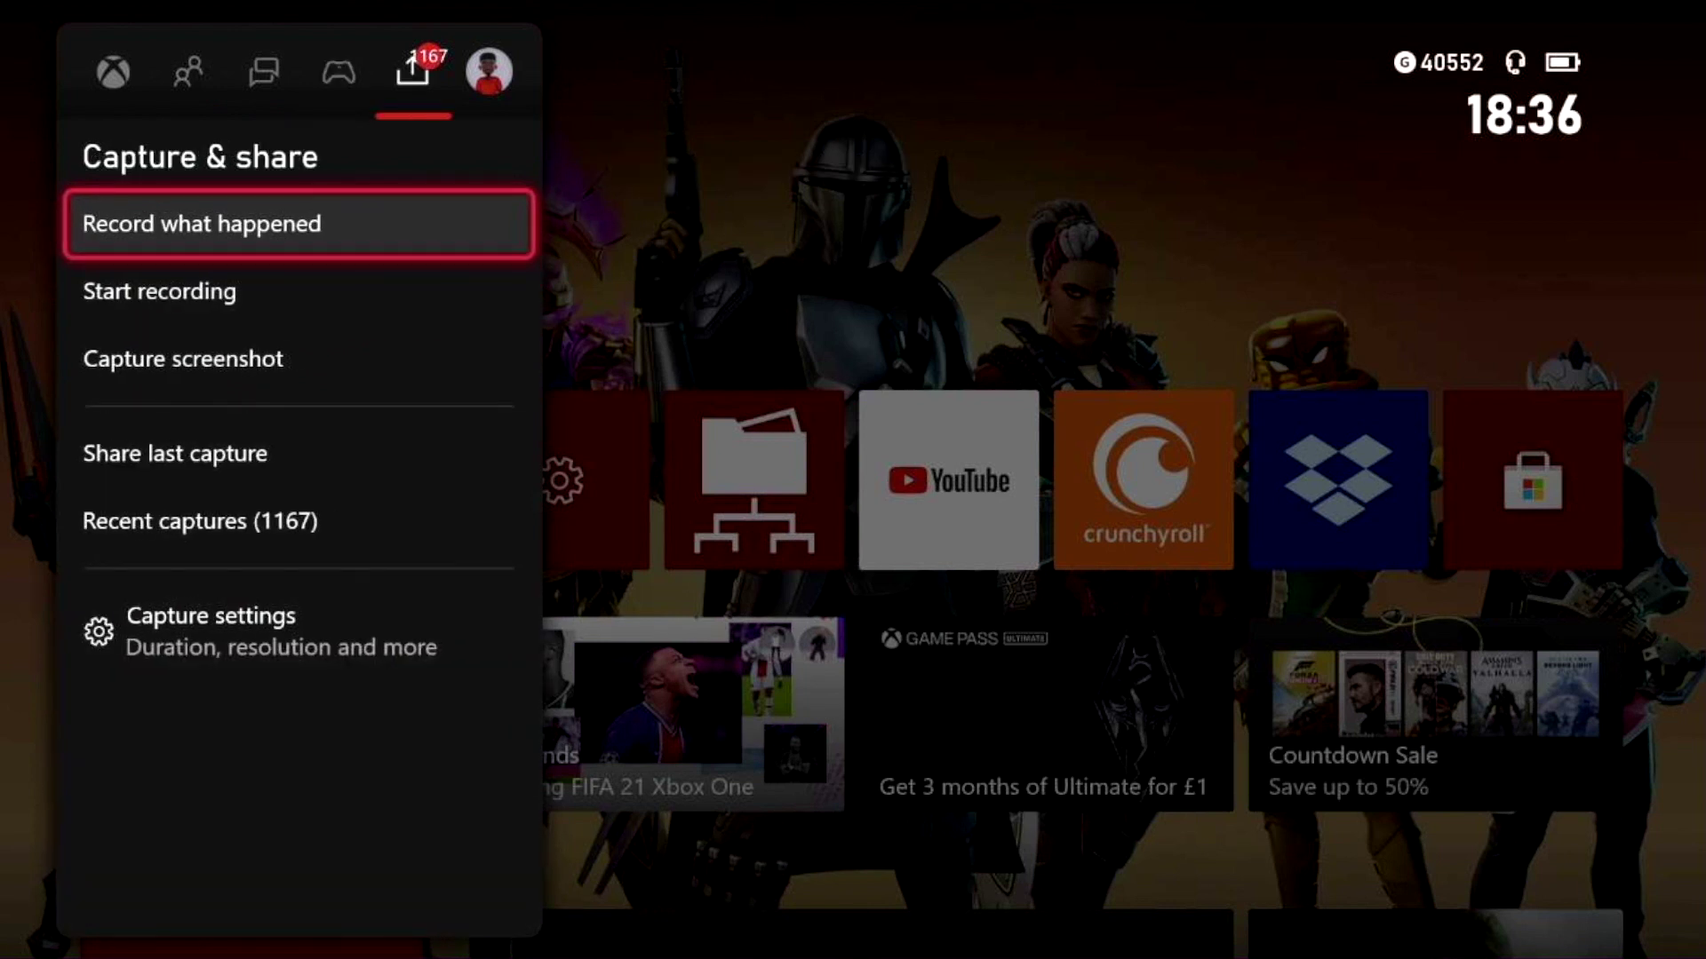
key("Right")
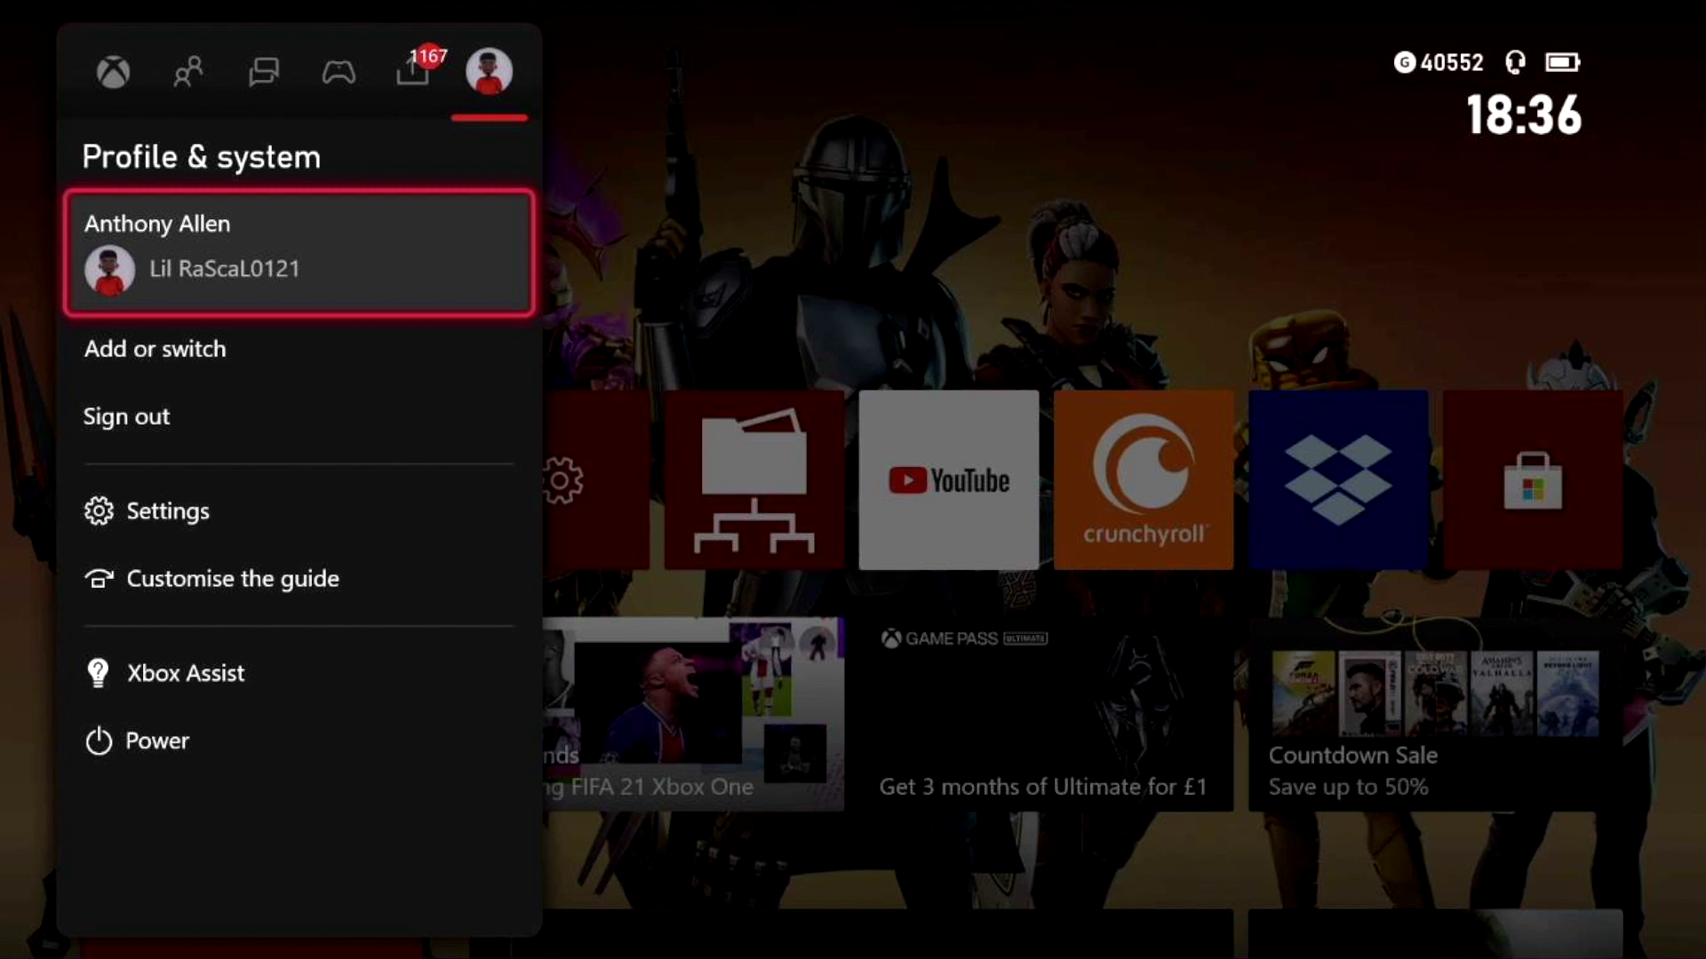
key("Down")
key("Down")
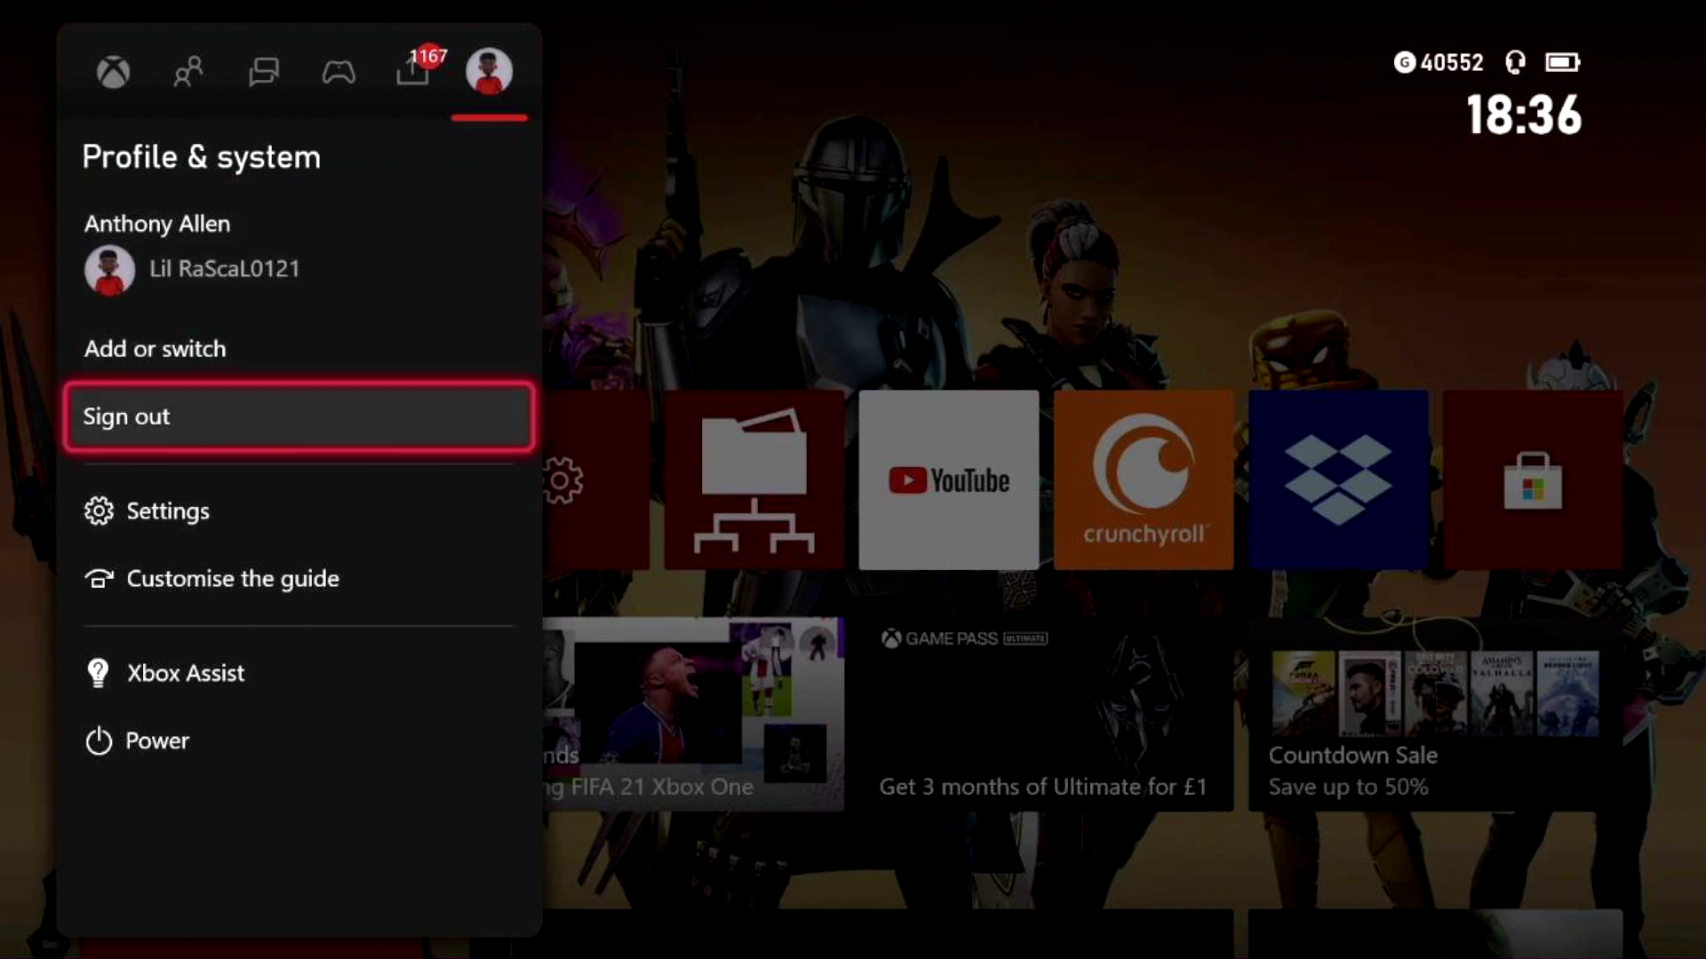
key("Down")
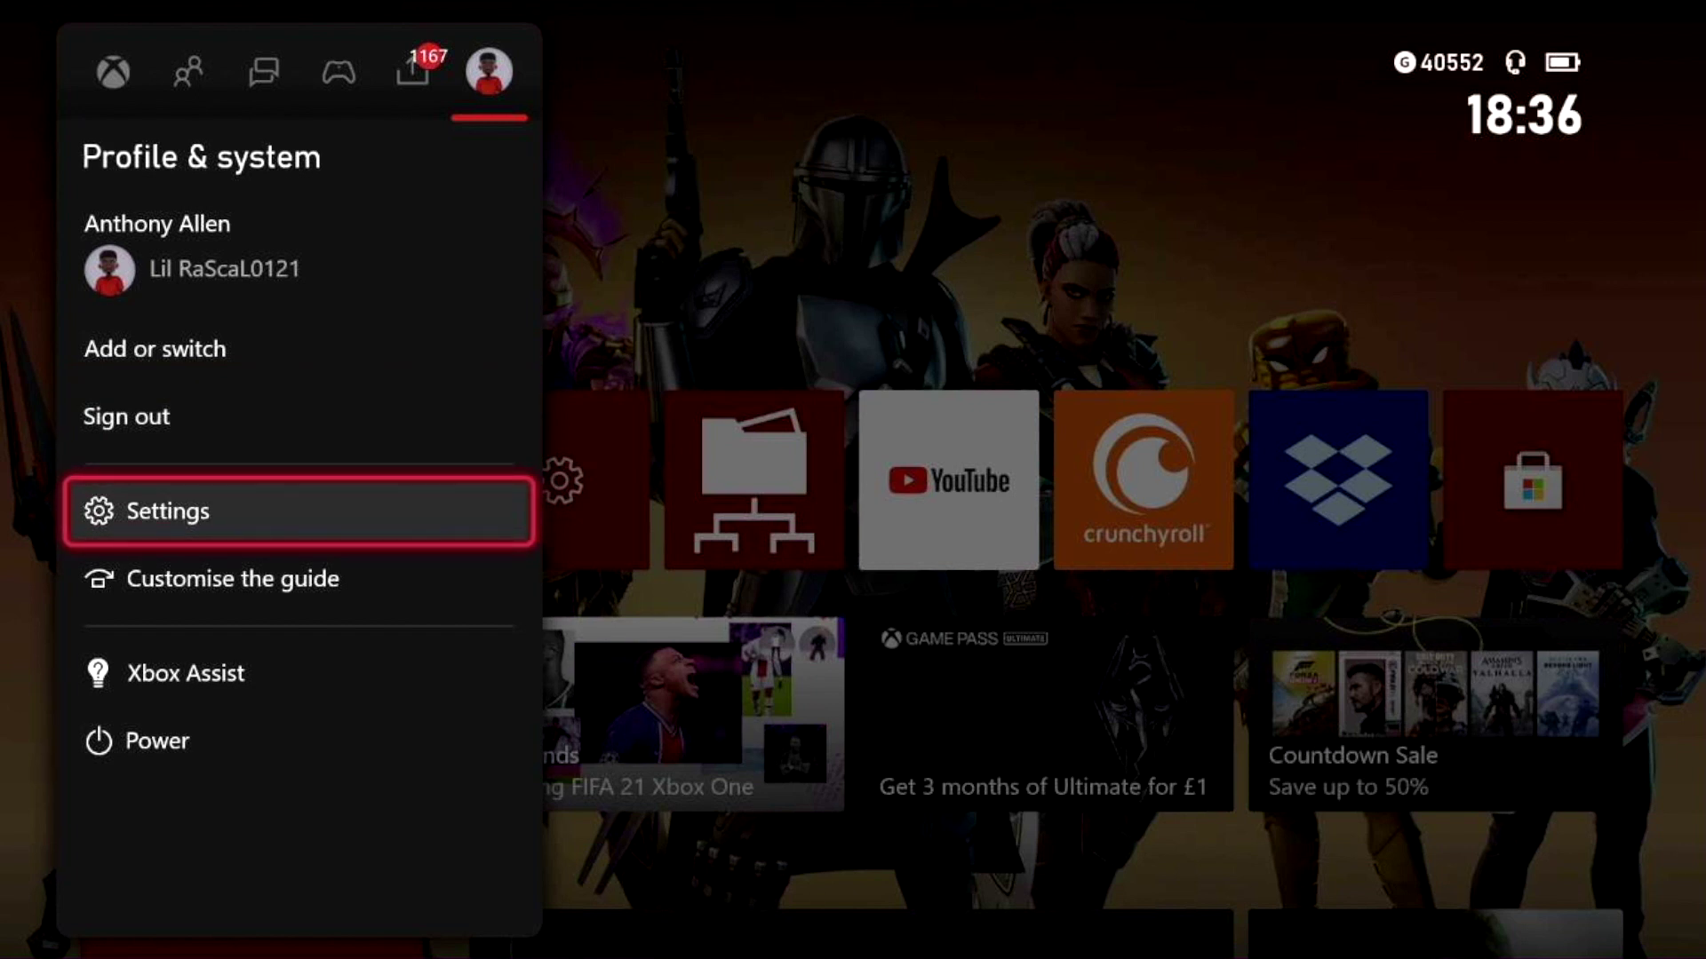
key("Return")
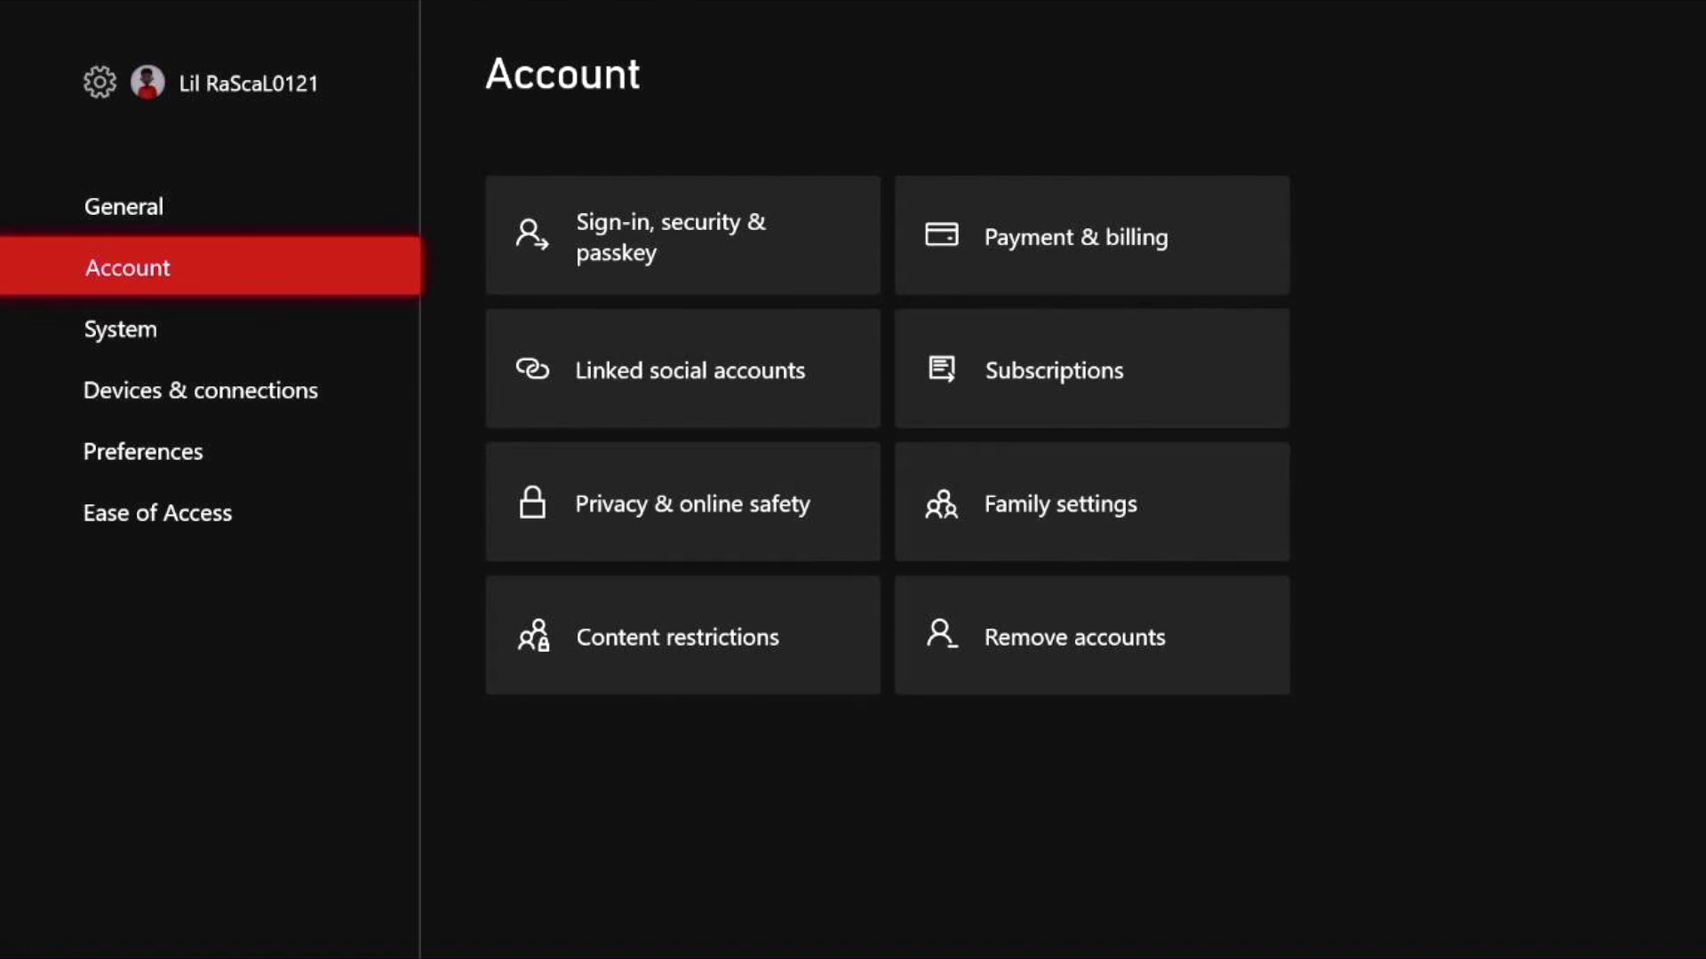
Step: Open Payment & billing in the Account settings to show the payment options
left_click(123, 206)
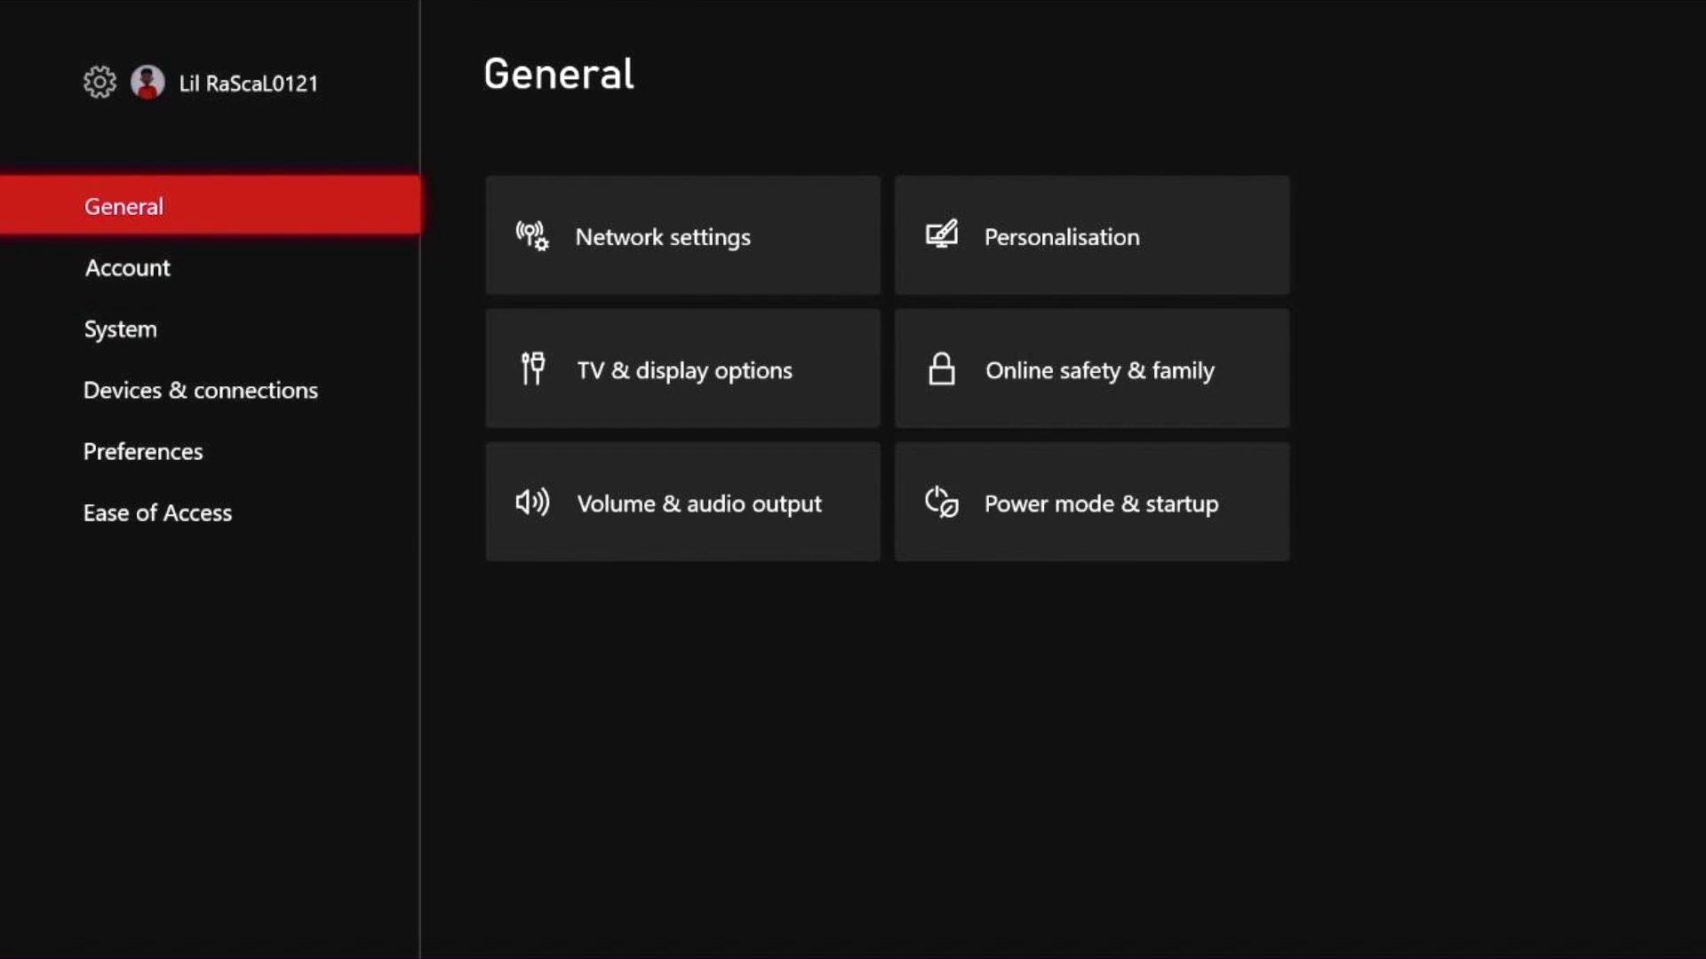
left_click(127, 267)
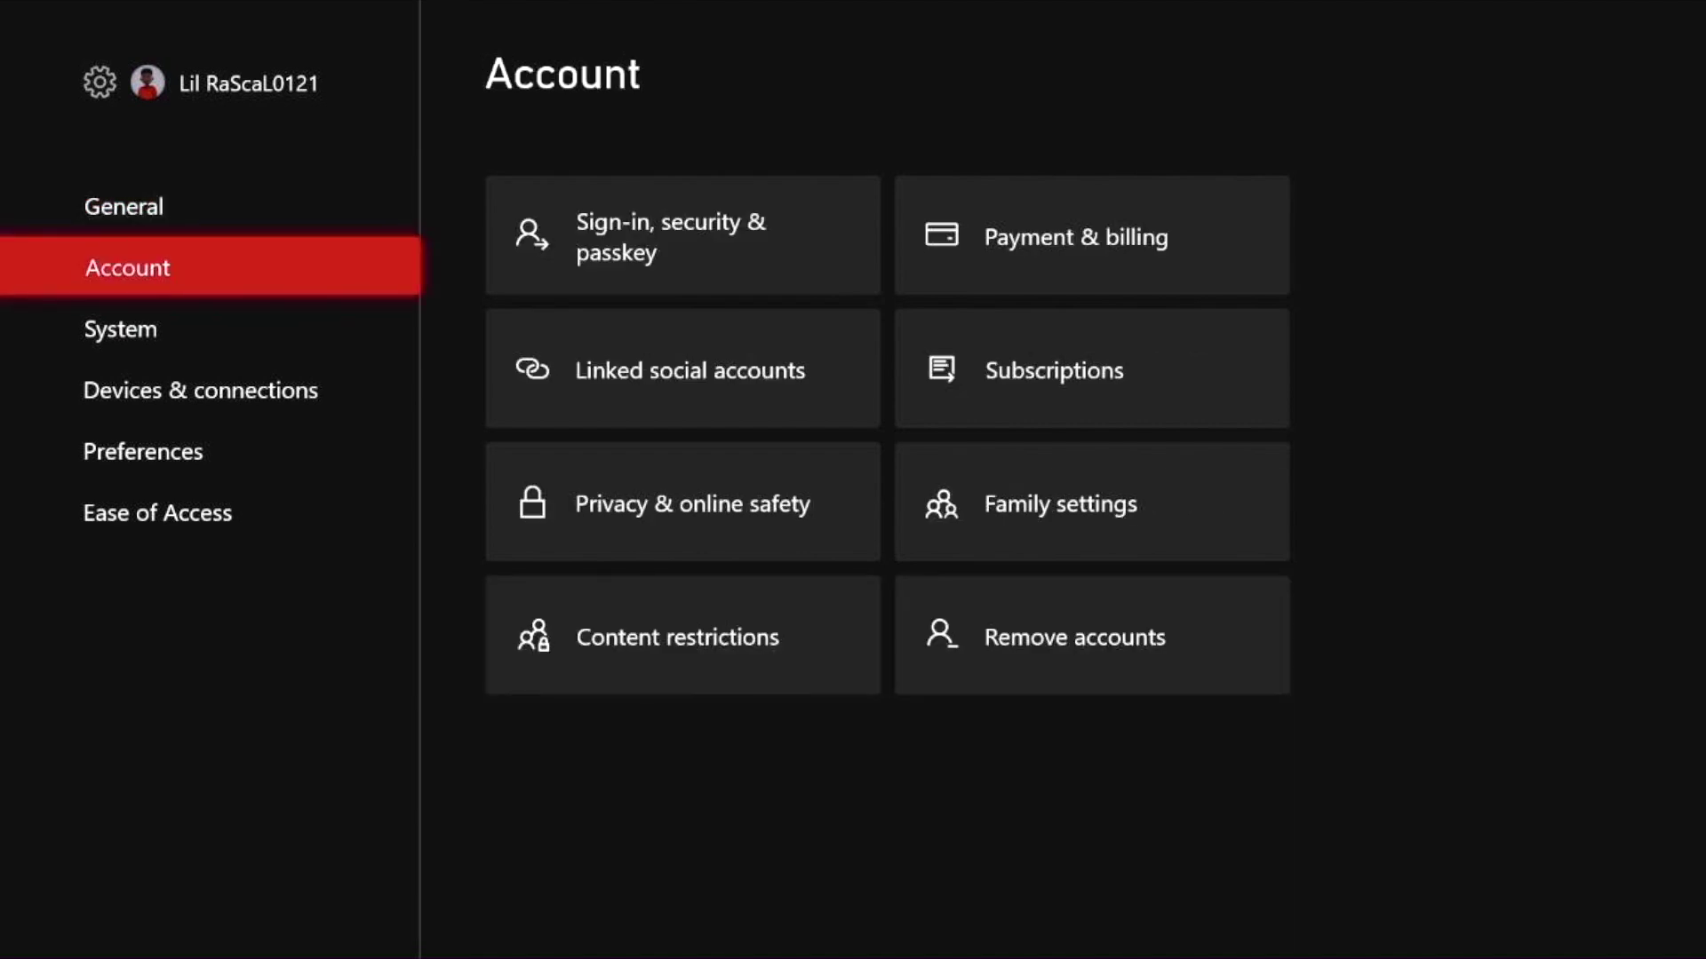
left_click(682, 235)
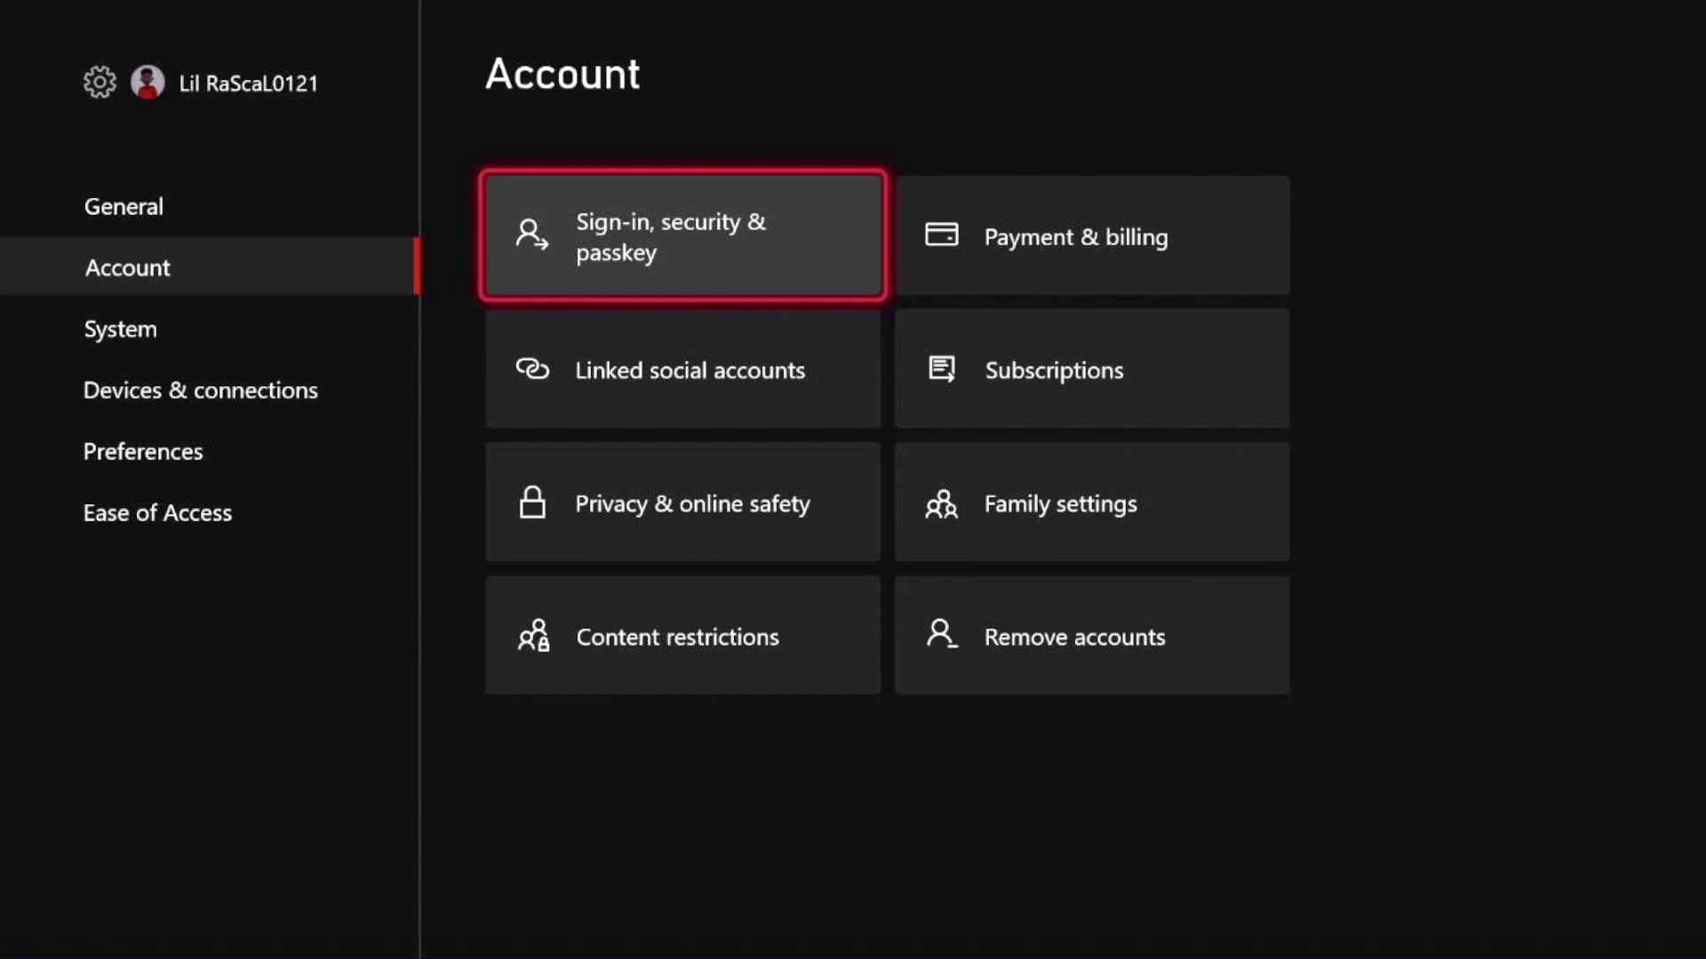
left_click(682, 370)
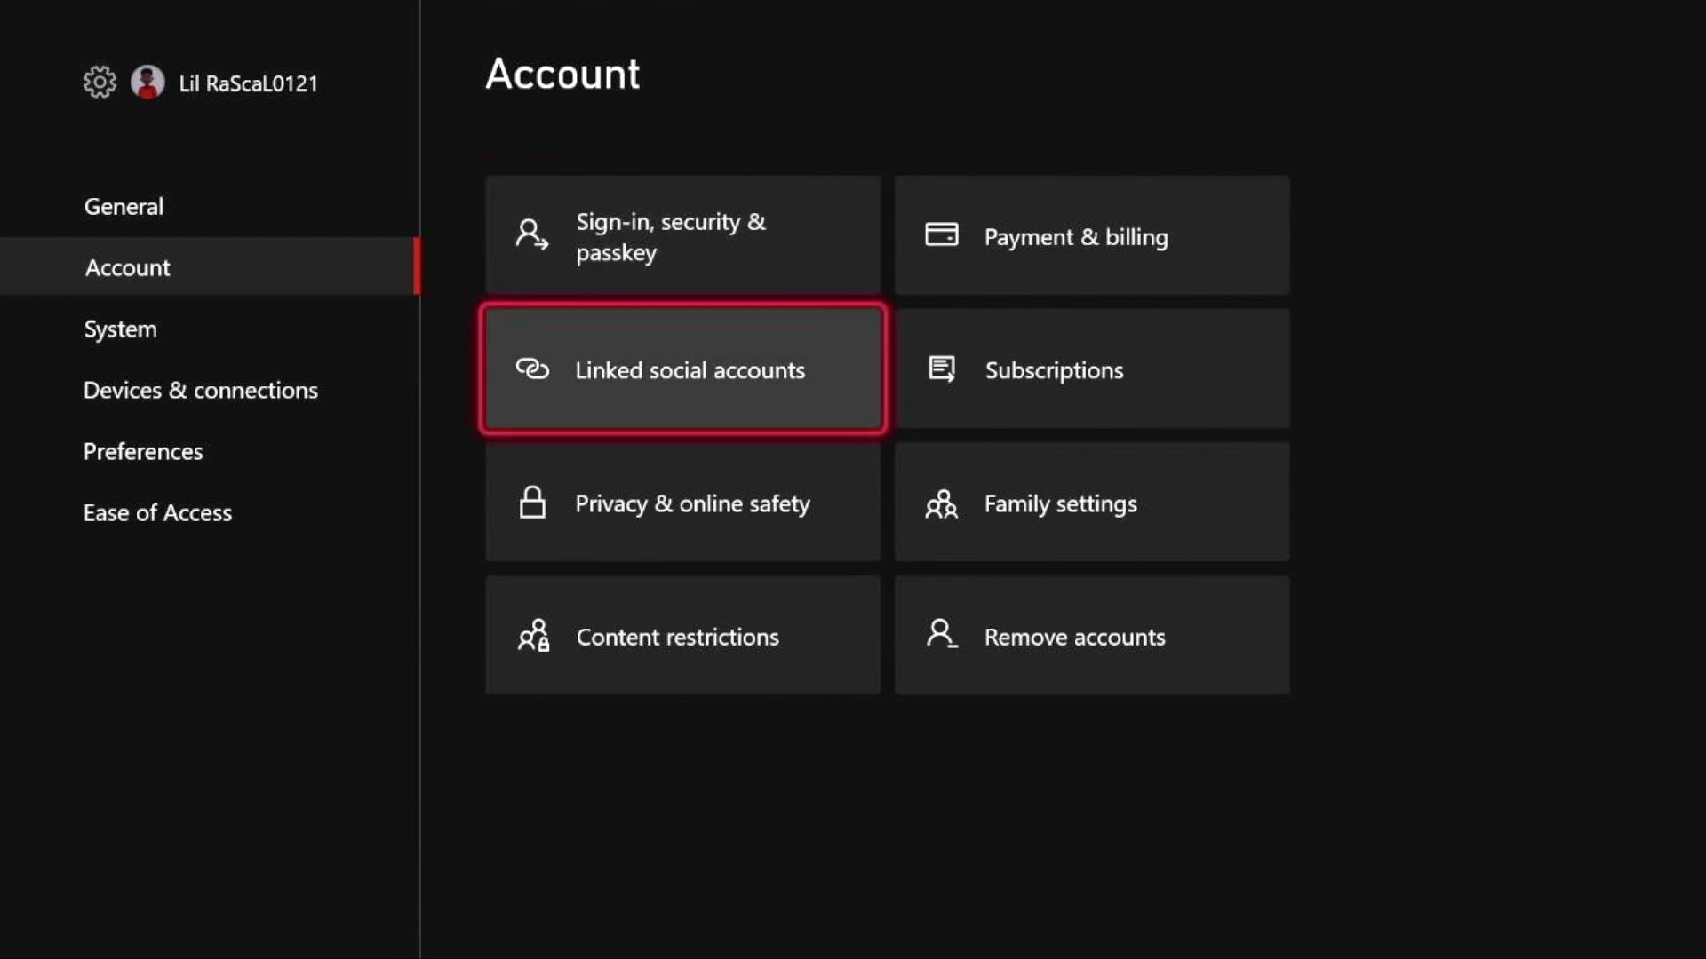
left_click(682, 503)
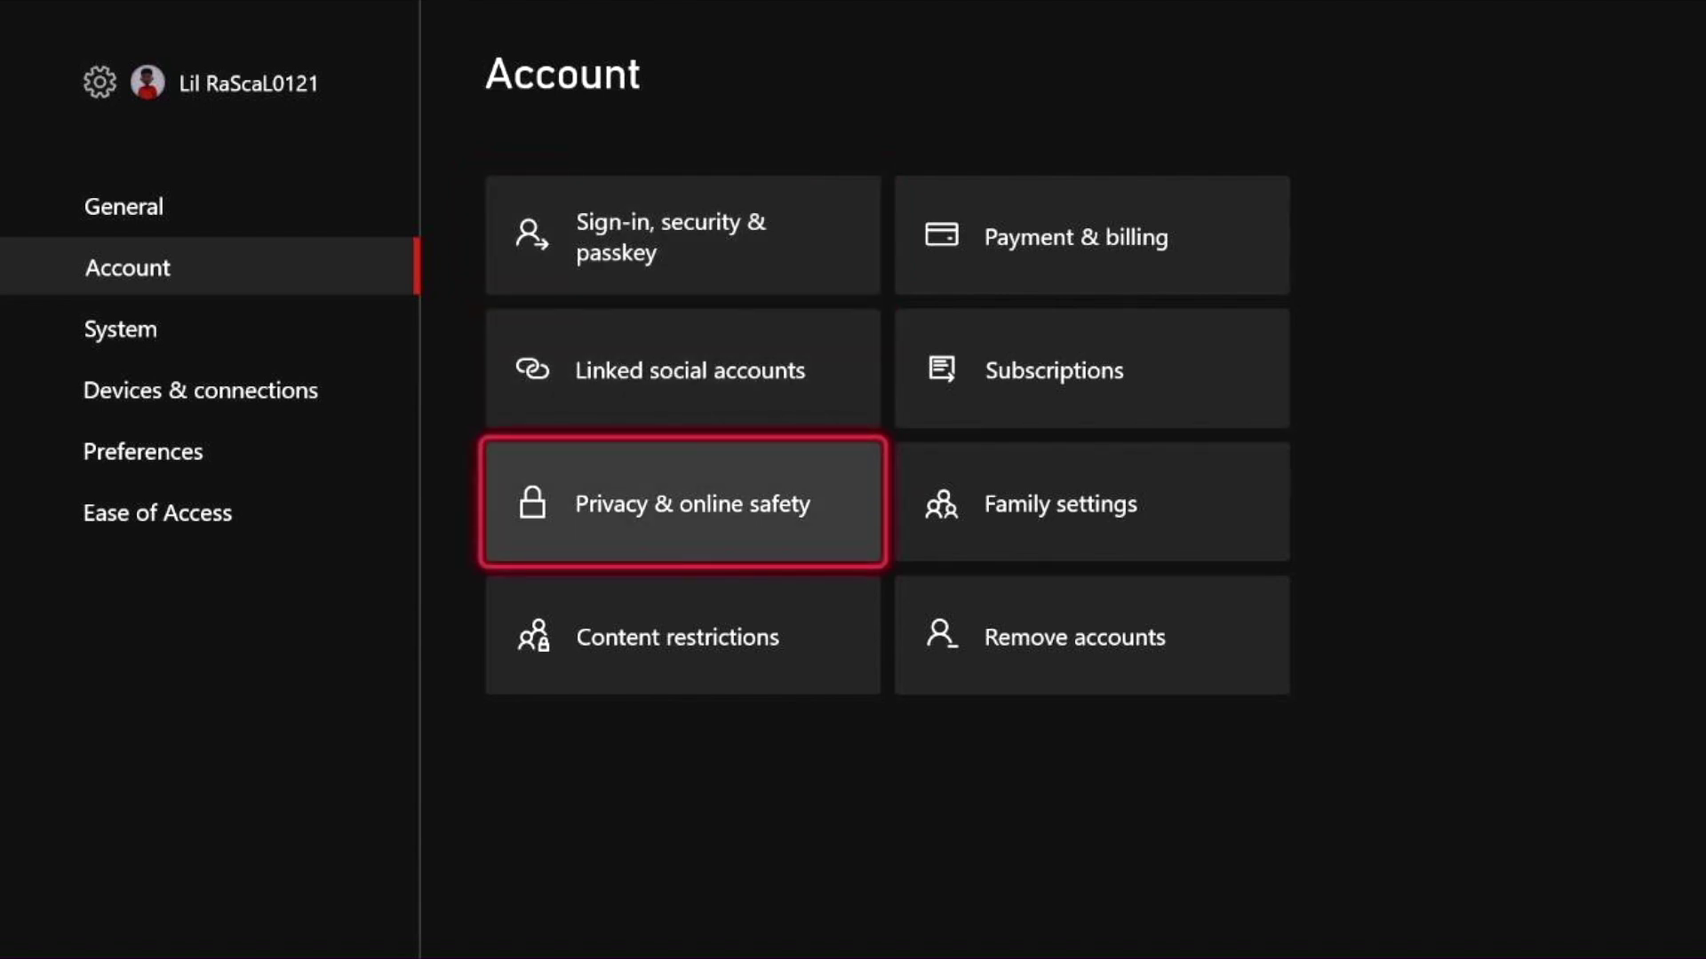
left_click(682, 636)
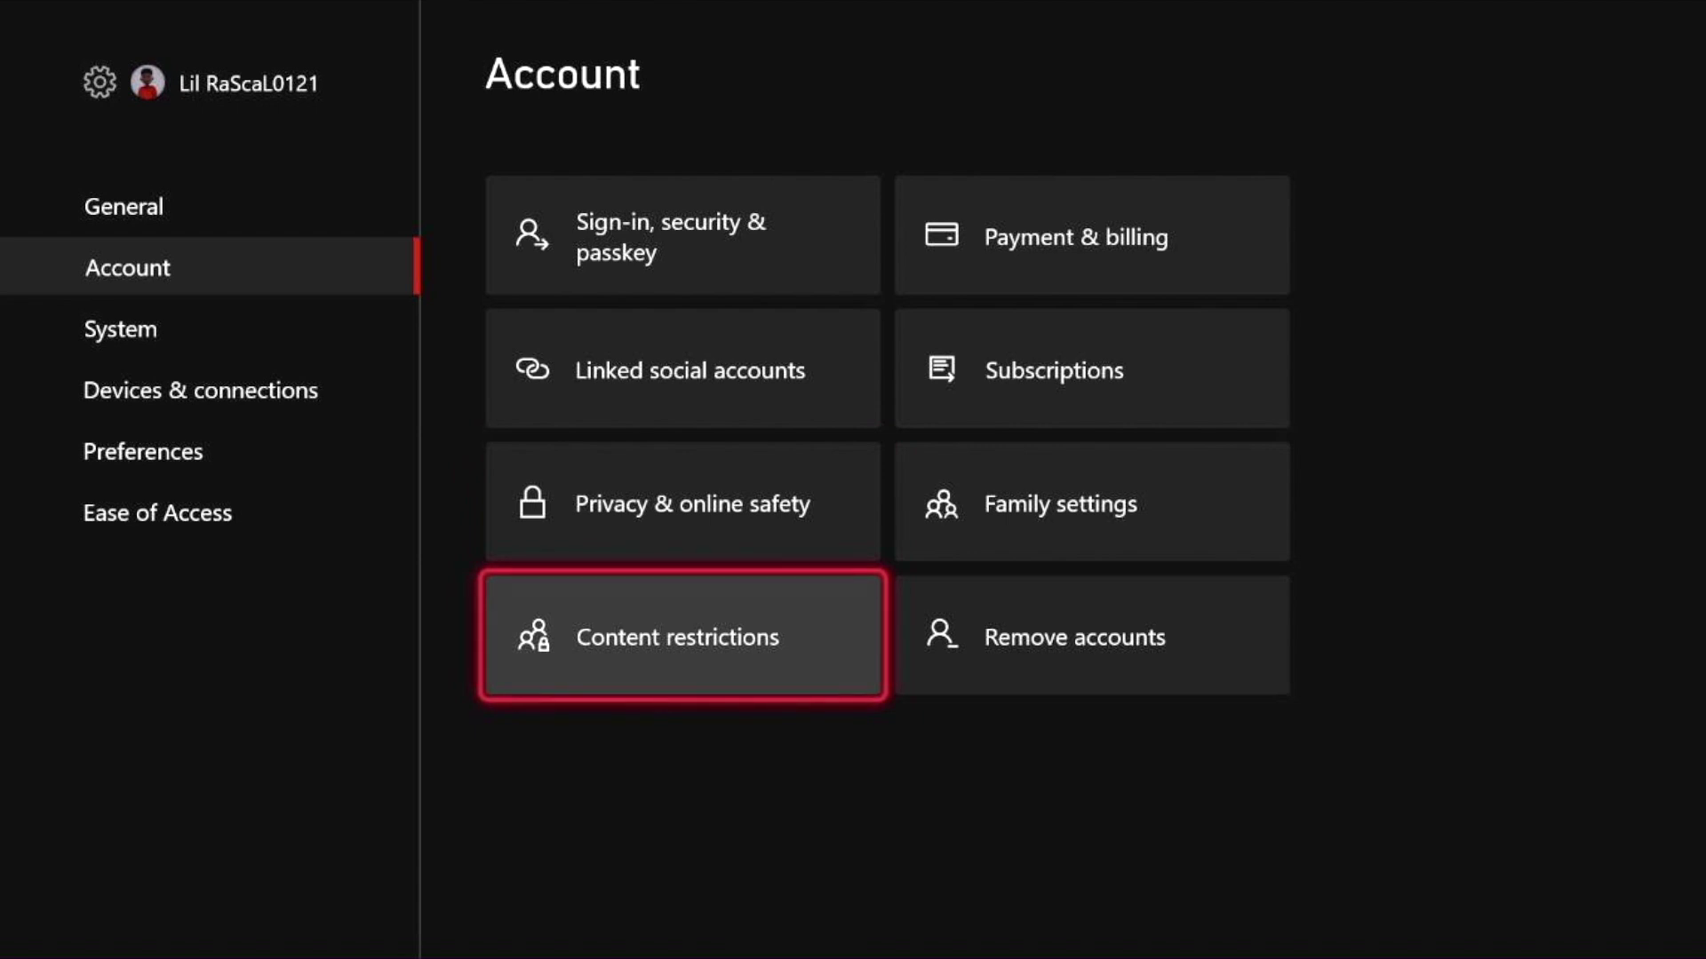
left_click(1092, 636)
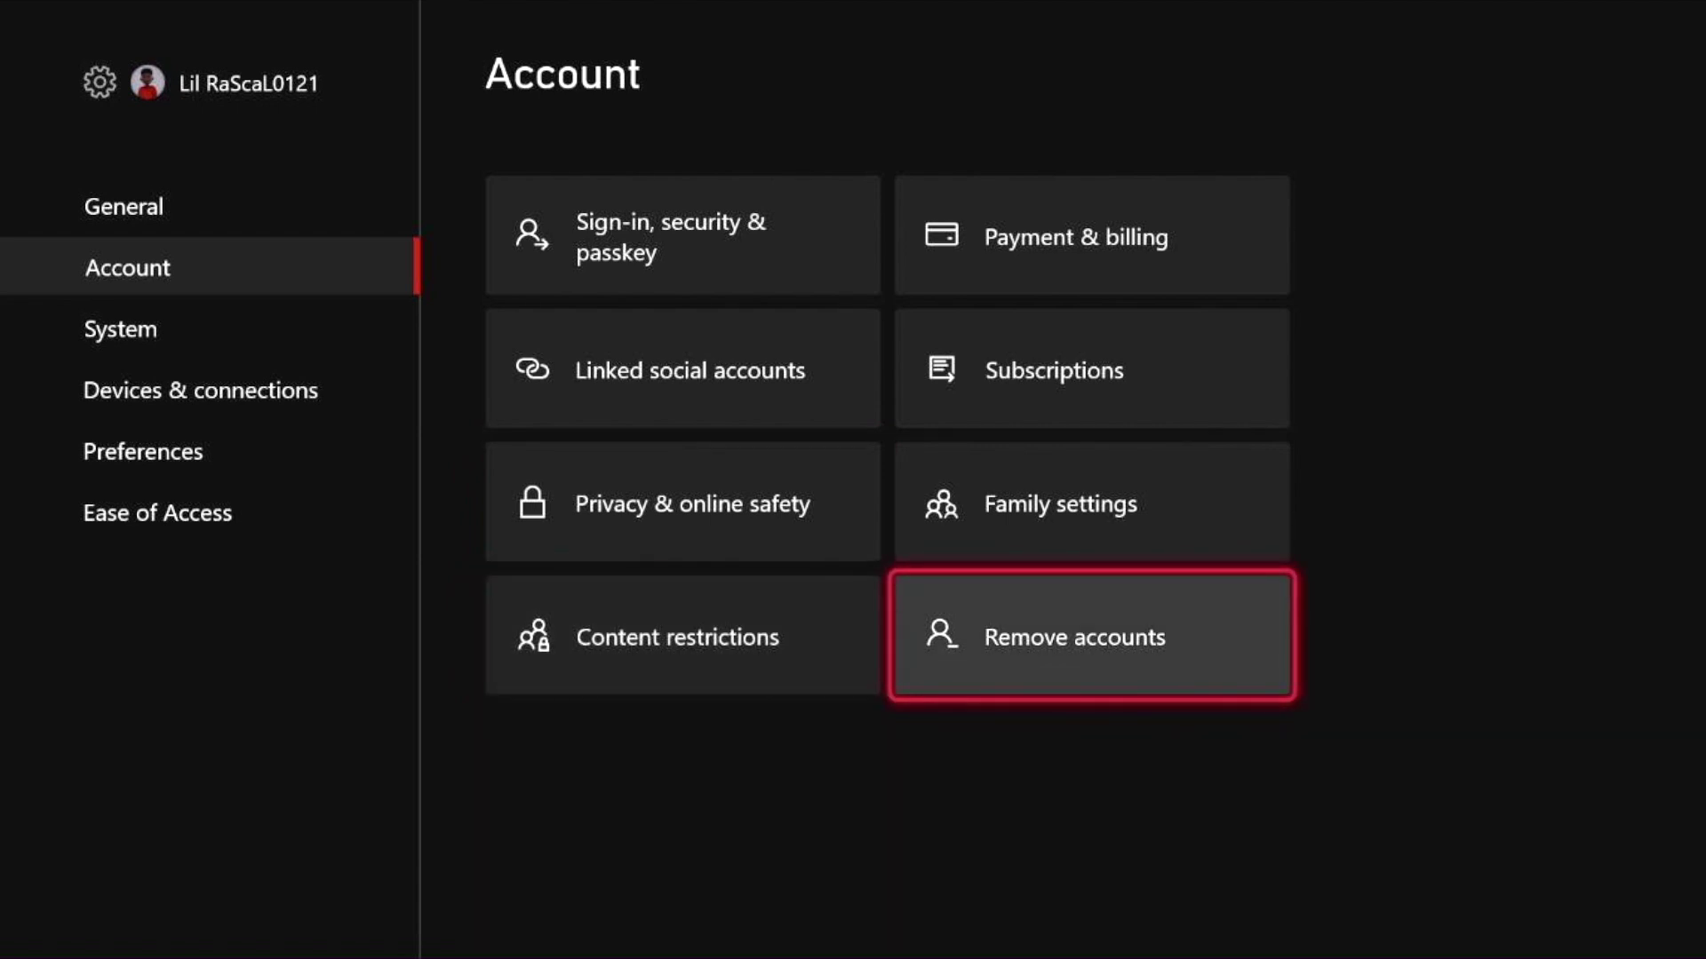
left_click(1092, 503)
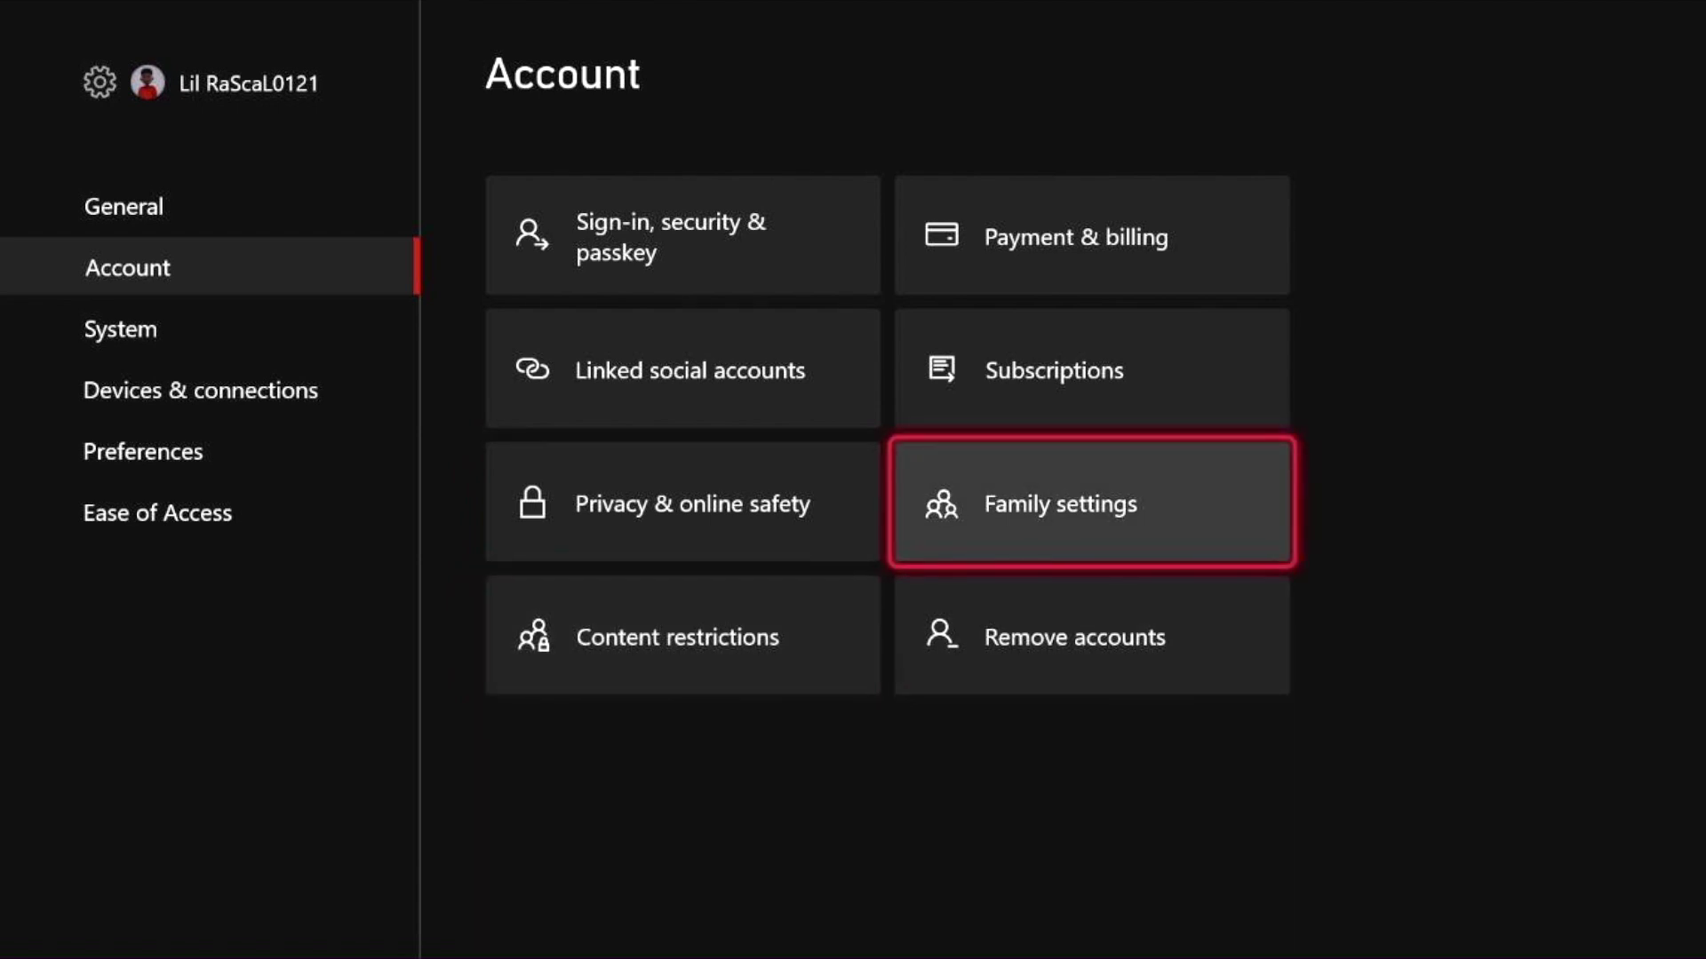
left_click(1092, 370)
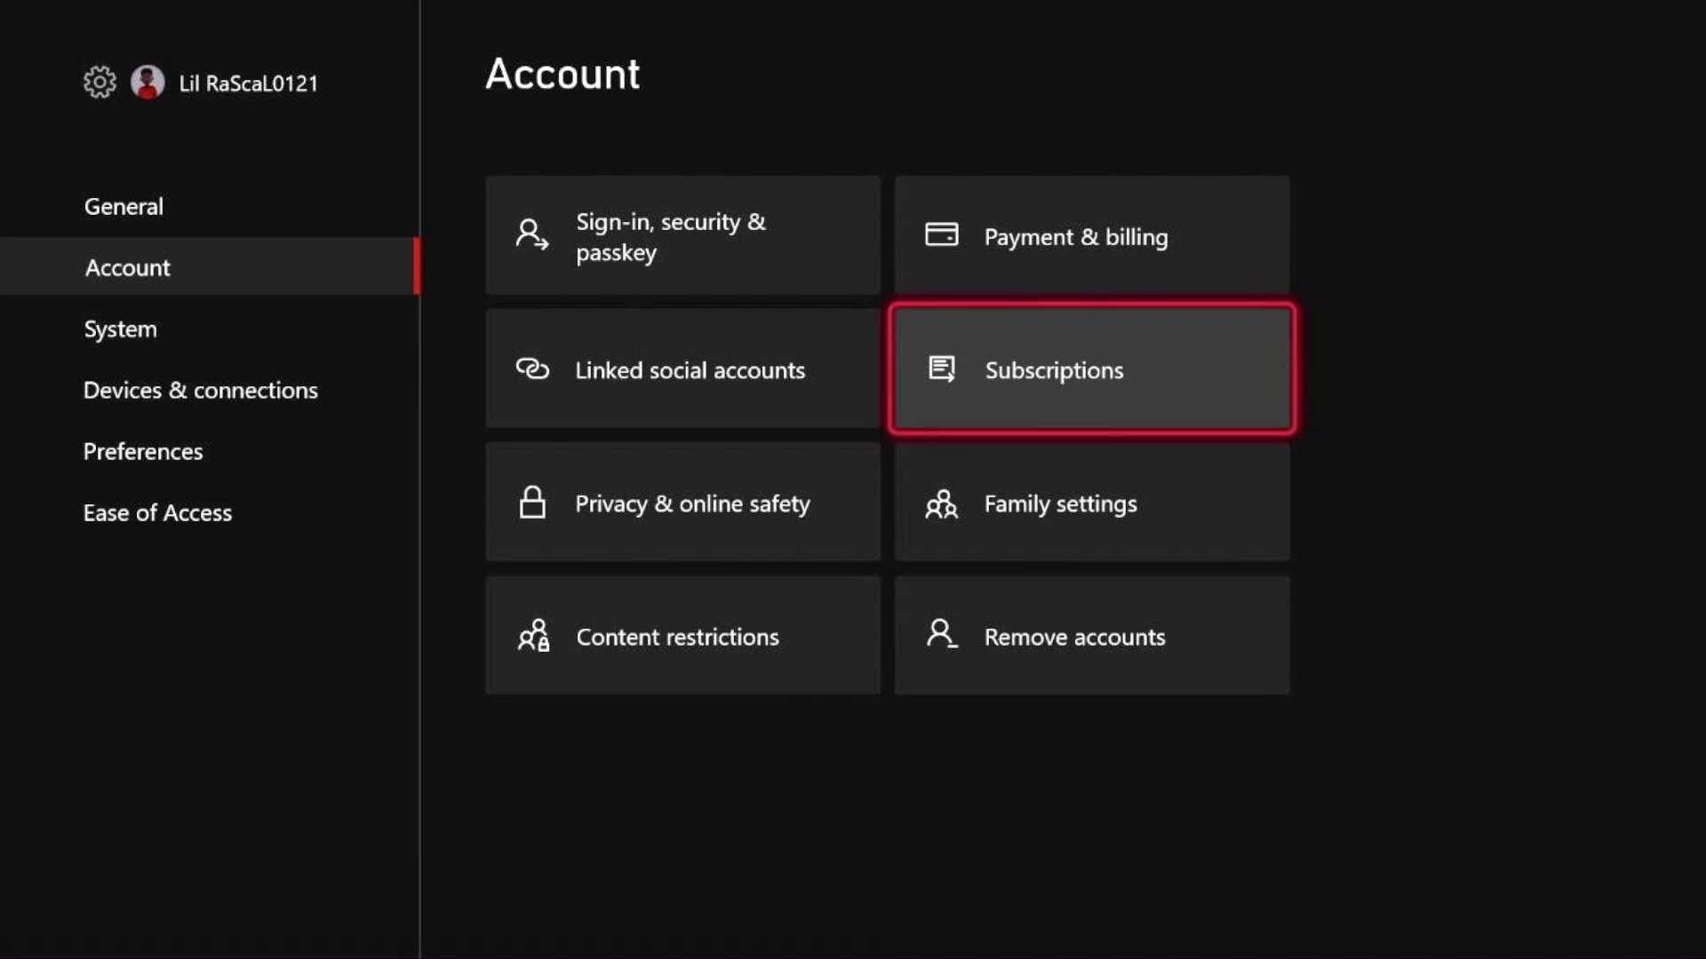
left_click(1092, 236)
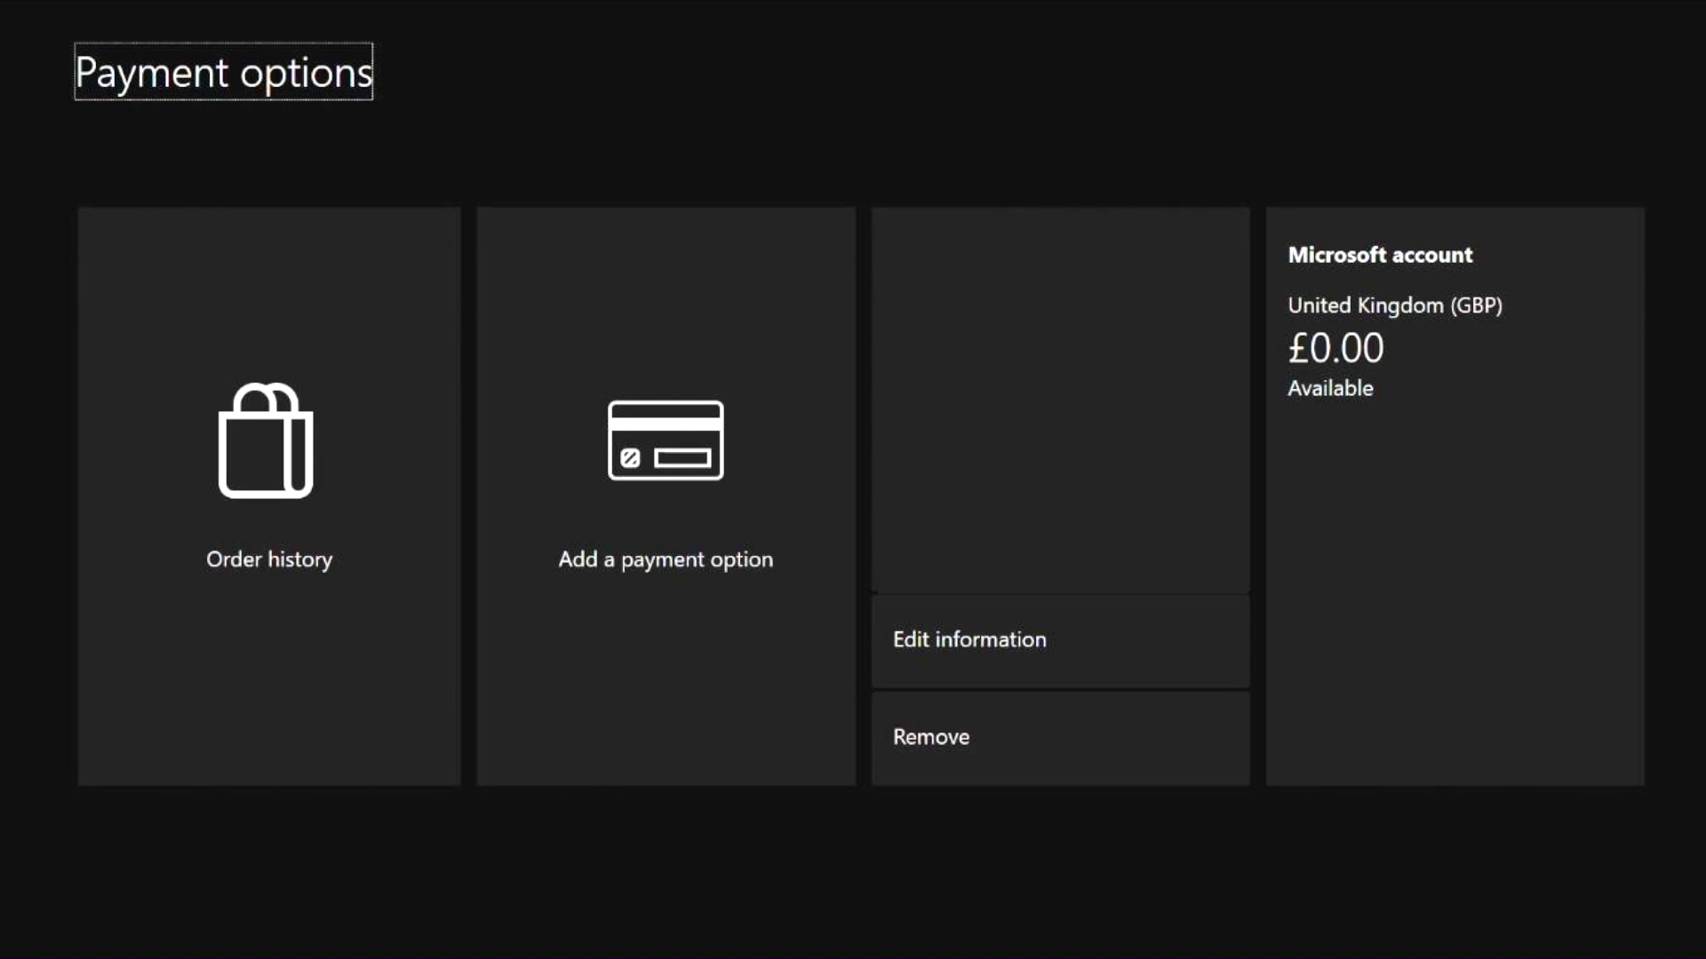
Step: Start adding a payment option and choose PayPal as its type
key("Down")
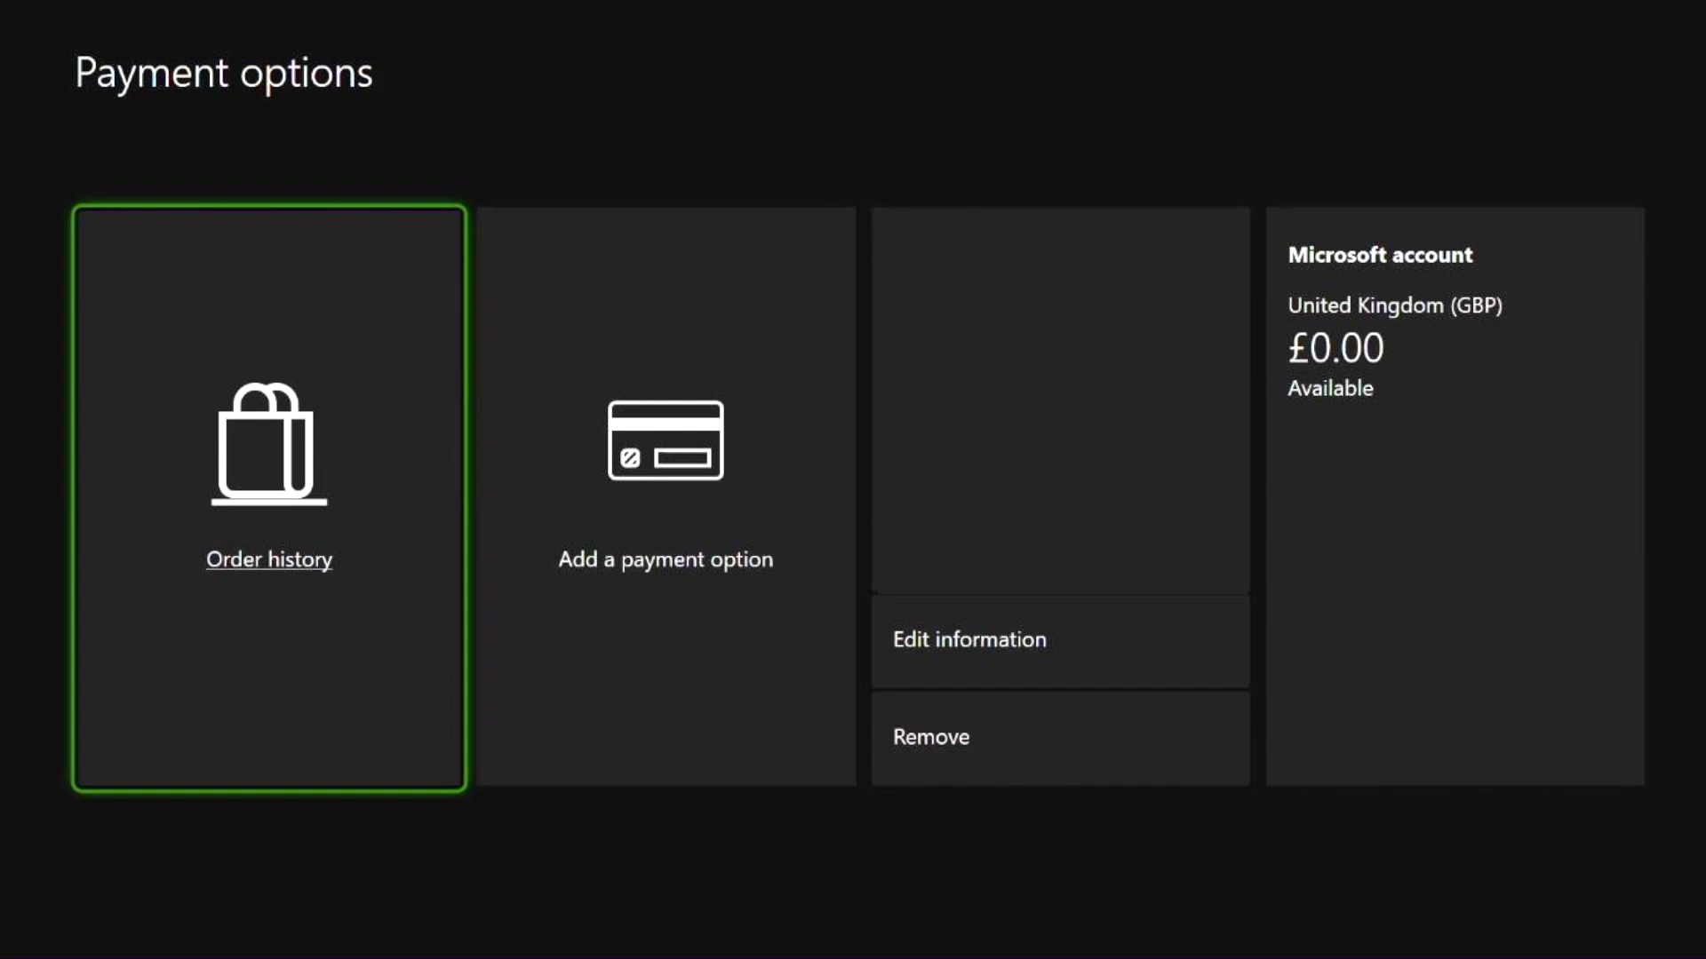
key("Right")
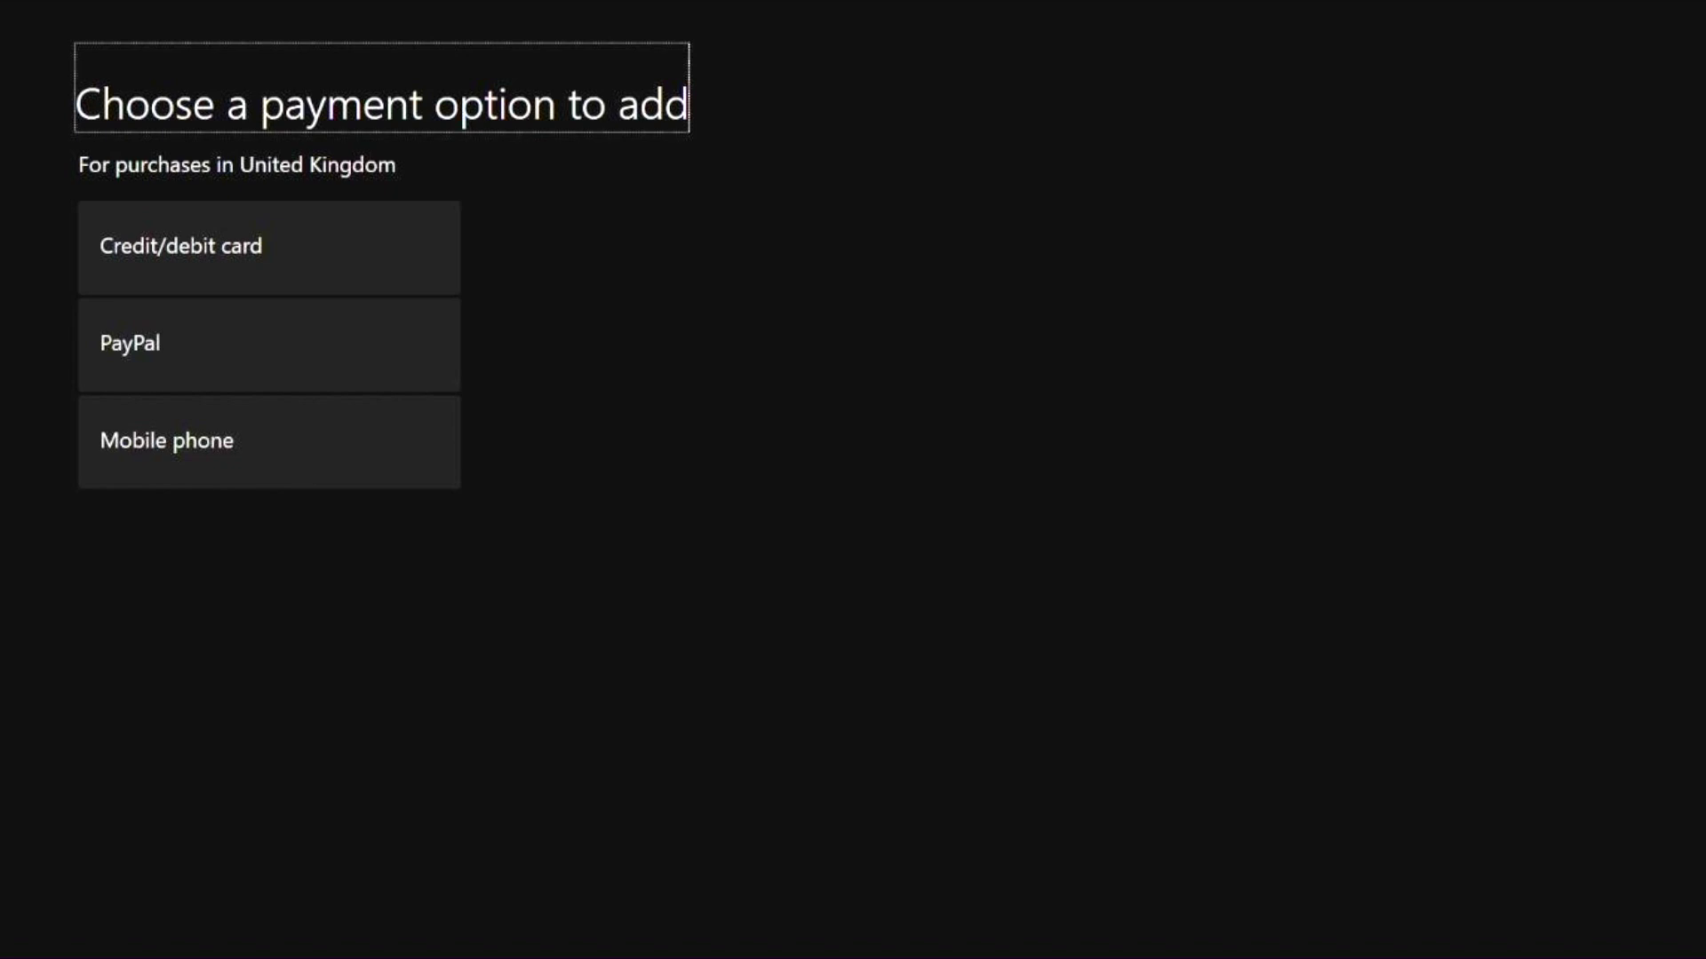
key("Down")
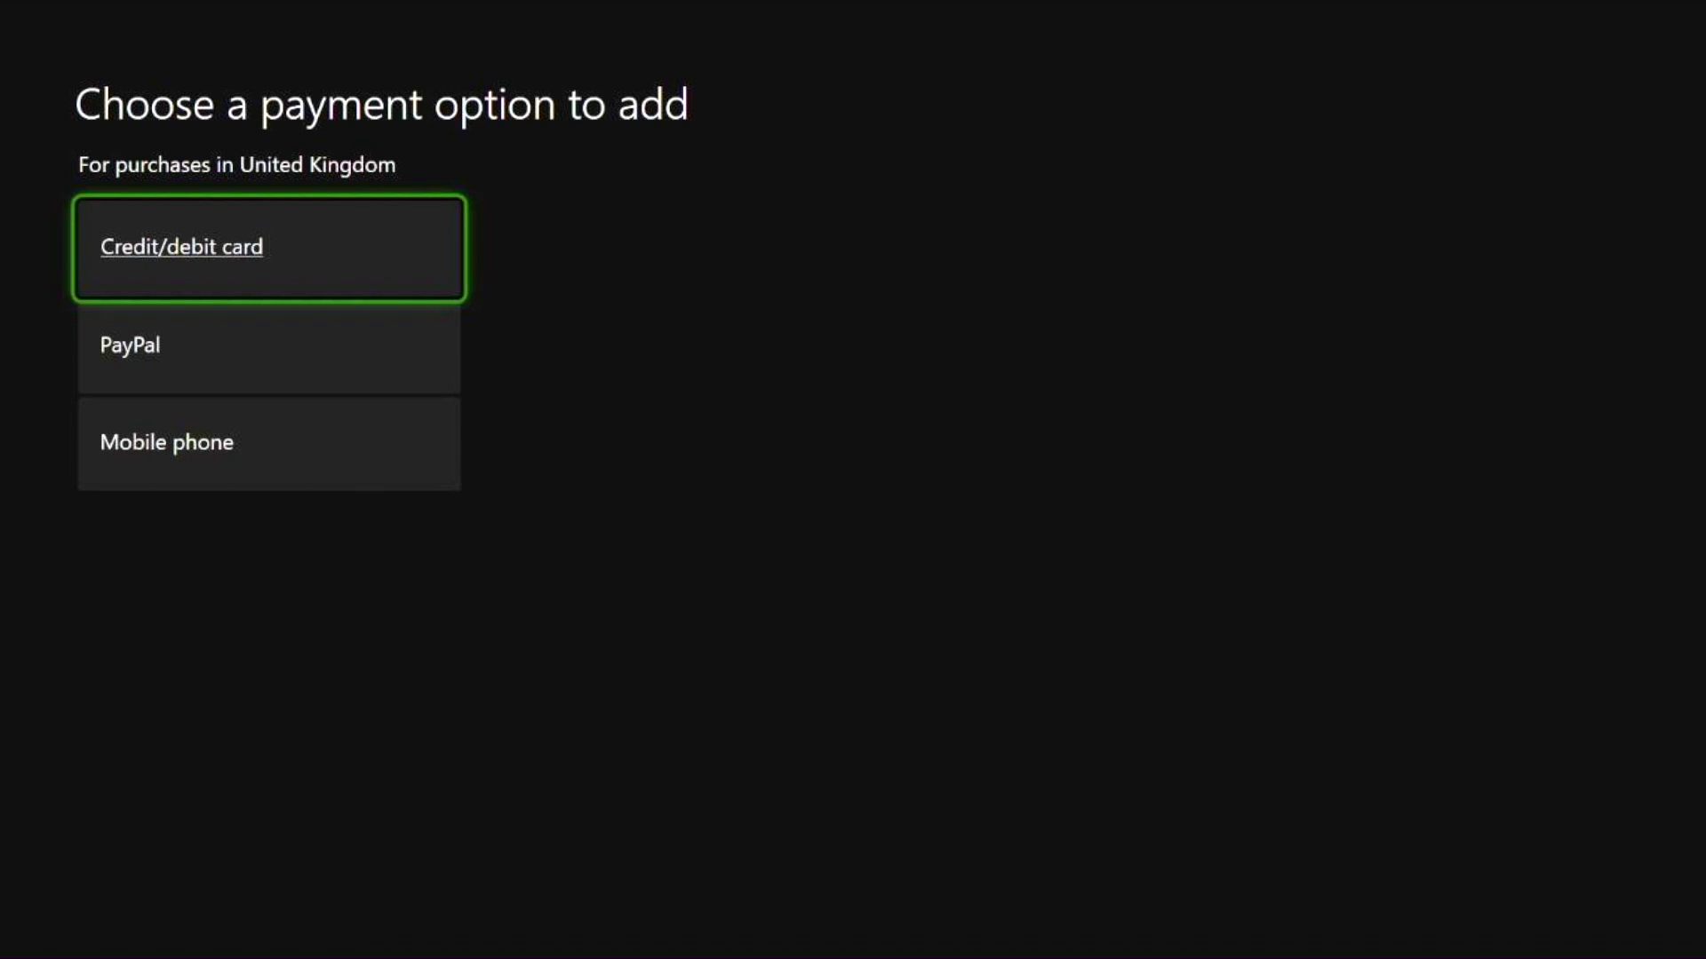
key("Down")
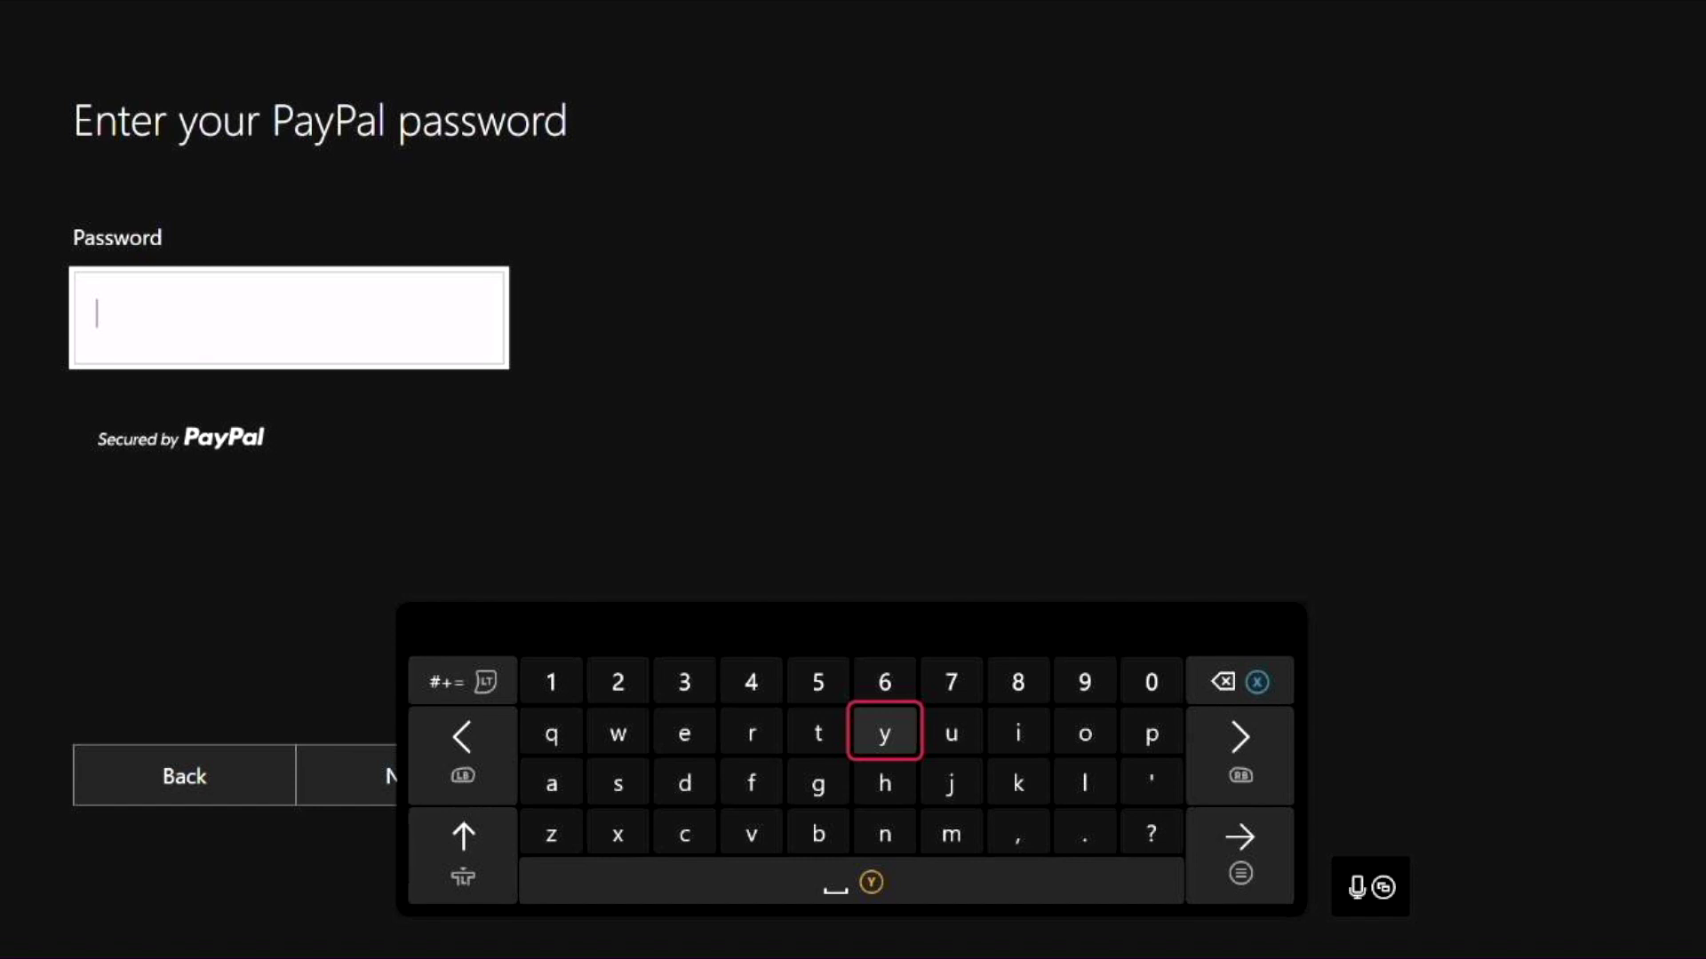
Step: Enter the PayPal account password and finish adding PayPal to the payment options
key("Up")
key("Right")
key("Right")
key("Right")
key("Right")
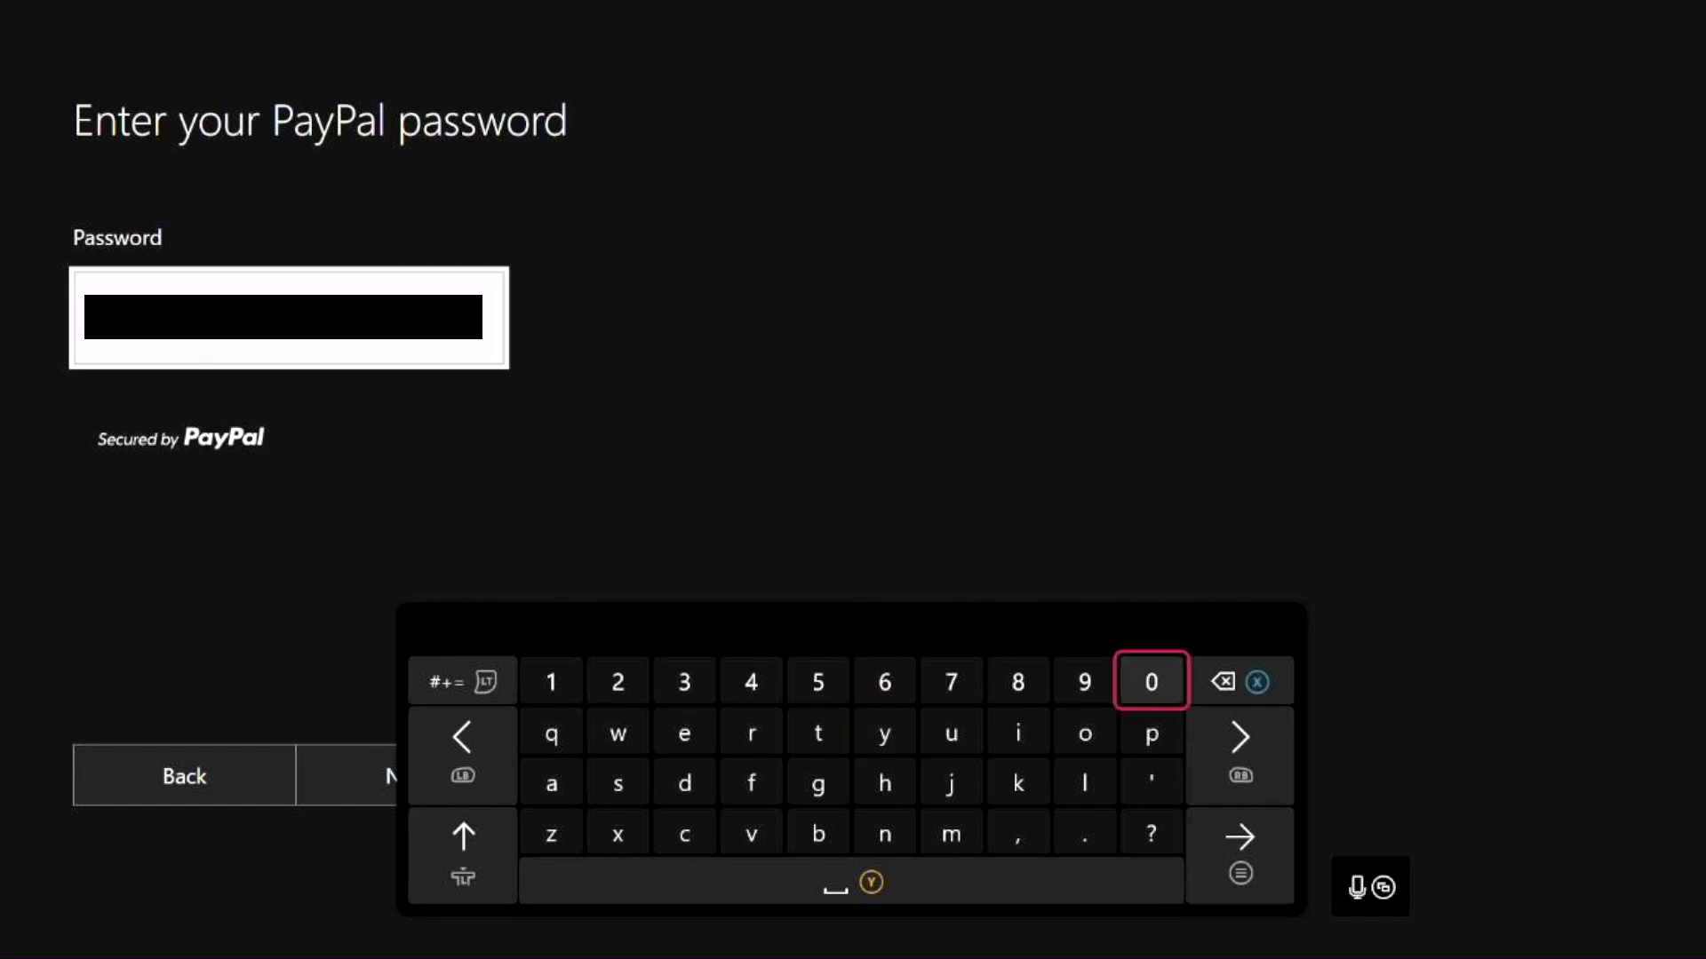
key("Return")
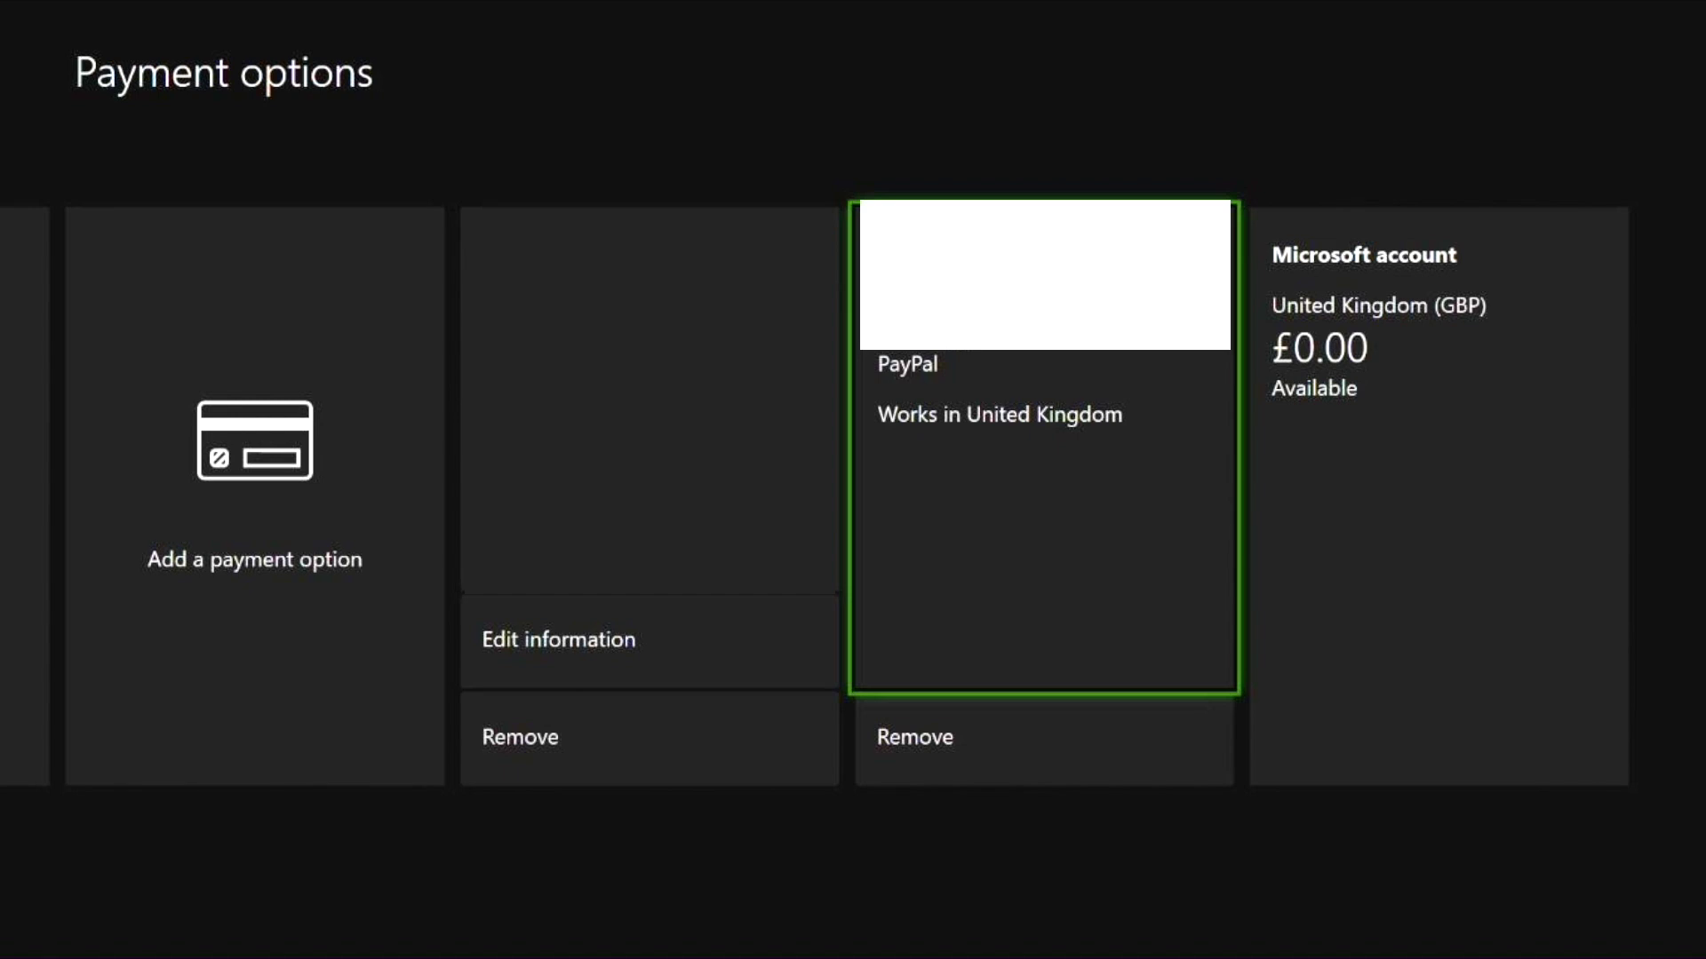
key("Right")
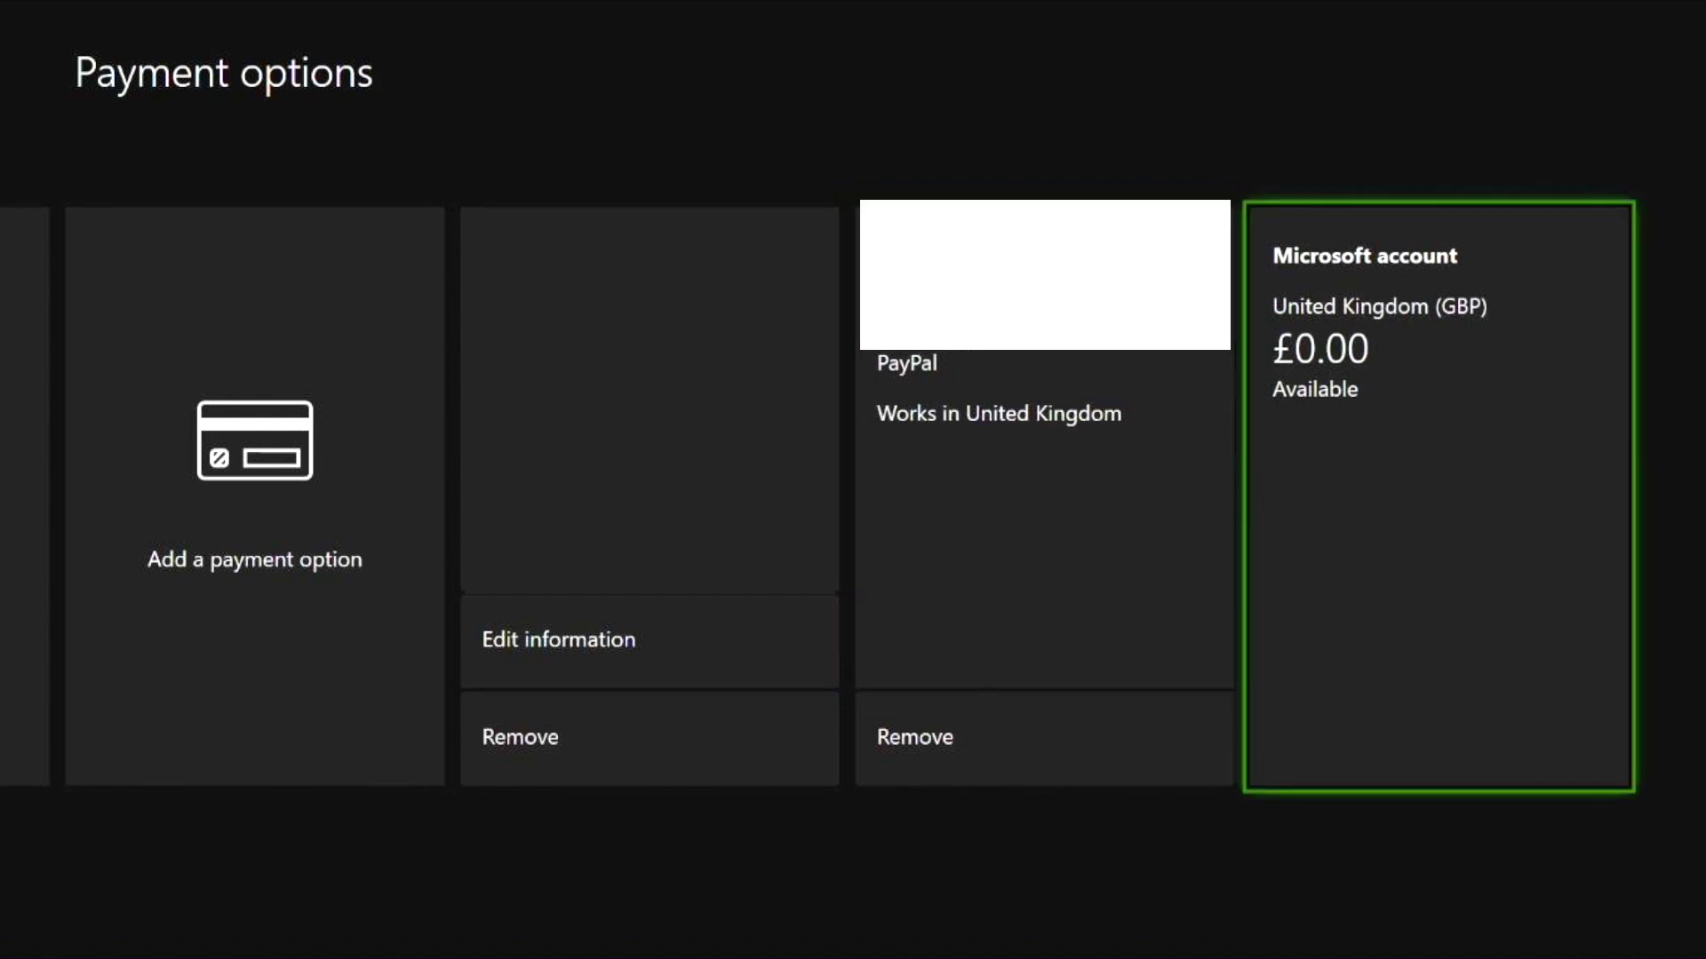